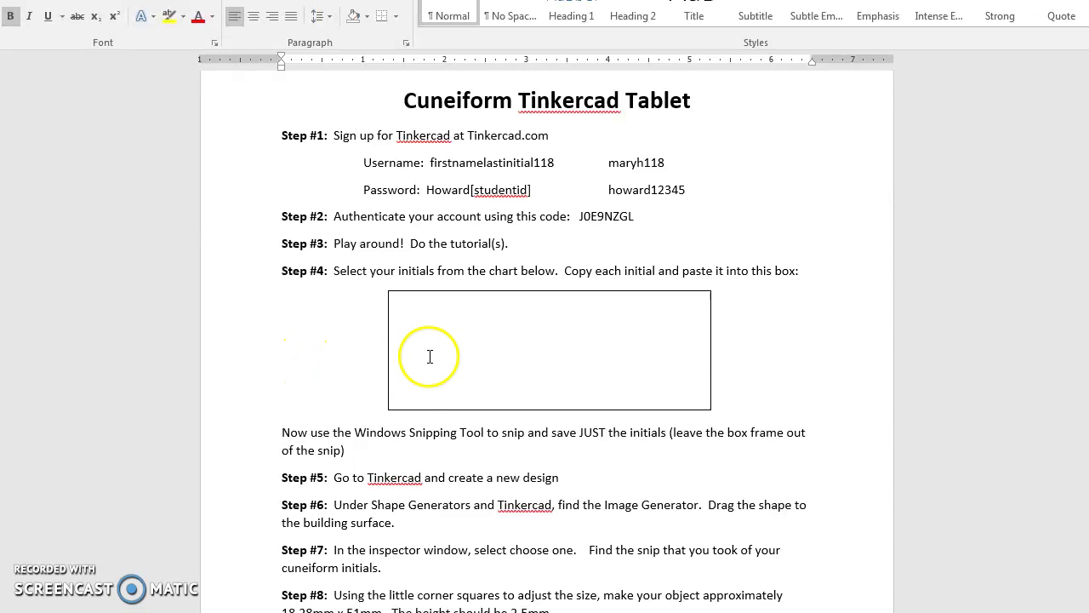
Paste the M glyph from the chart into the Step #4 initials box
scroll(430, 358, down, 8)
scroll(429, 358, down, 7)
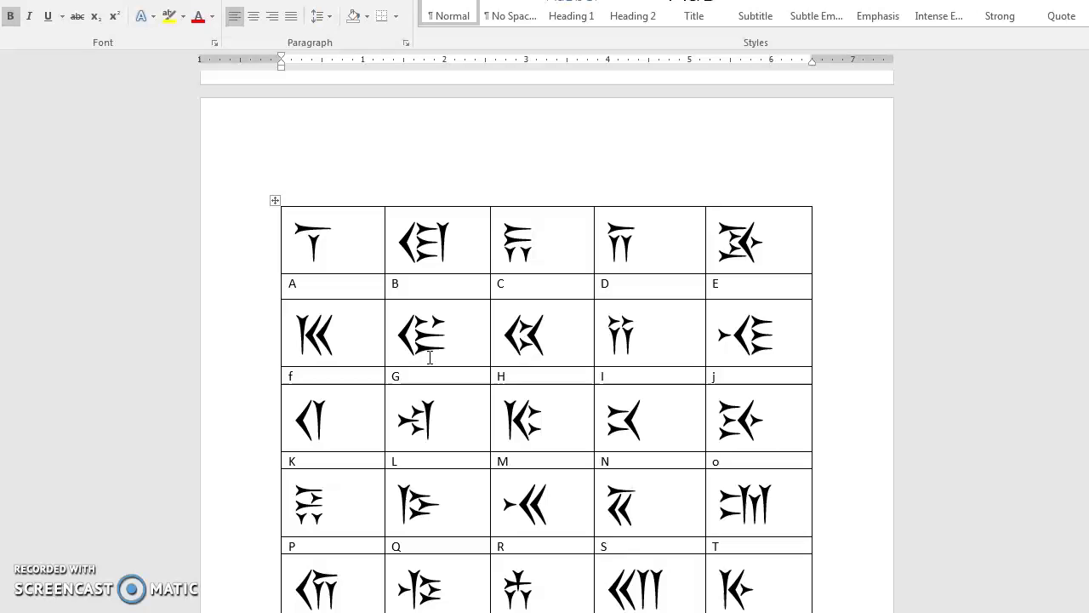
drag(552, 425, 501, 426)
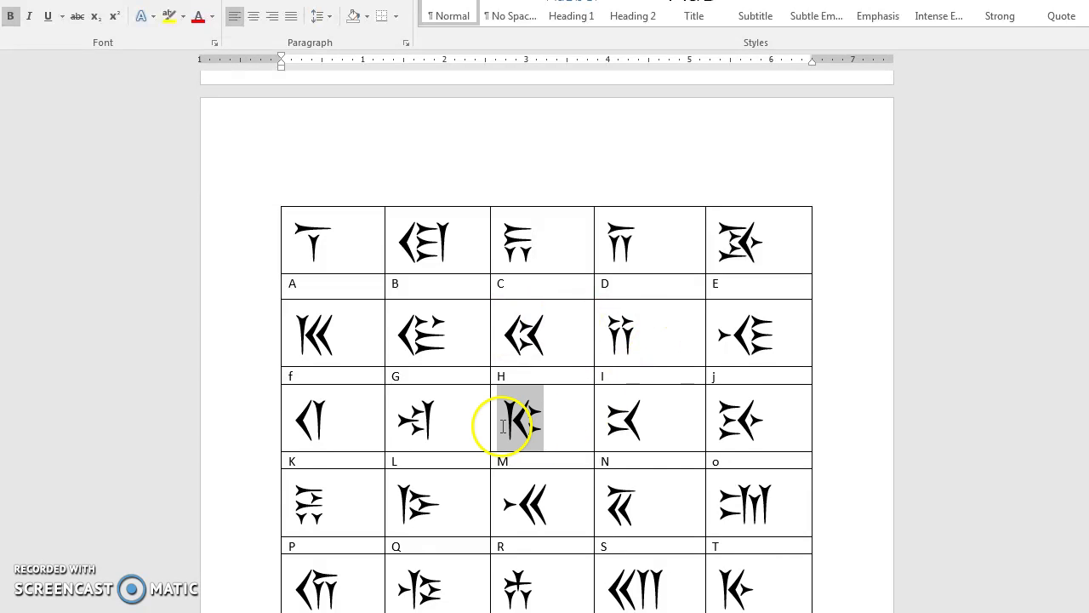
scroll(501, 426, up, 5)
scroll(502, 426, up, 10)
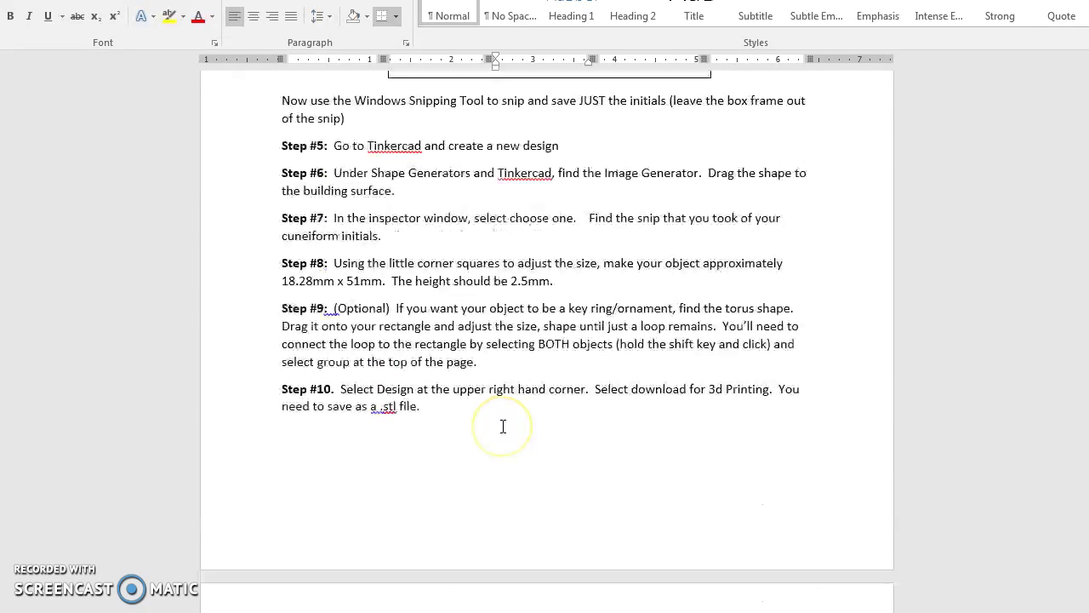
click(462, 338)
key(ctrl+v)
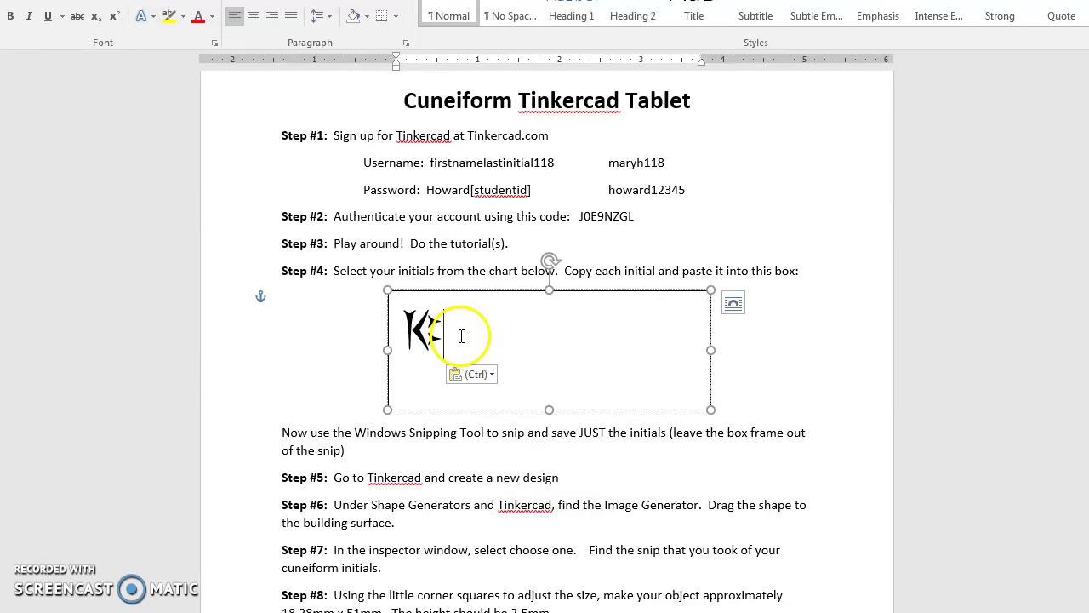
Copy the R glyph from the chart and paste it after the M
scroll(461, 336, down, 20)
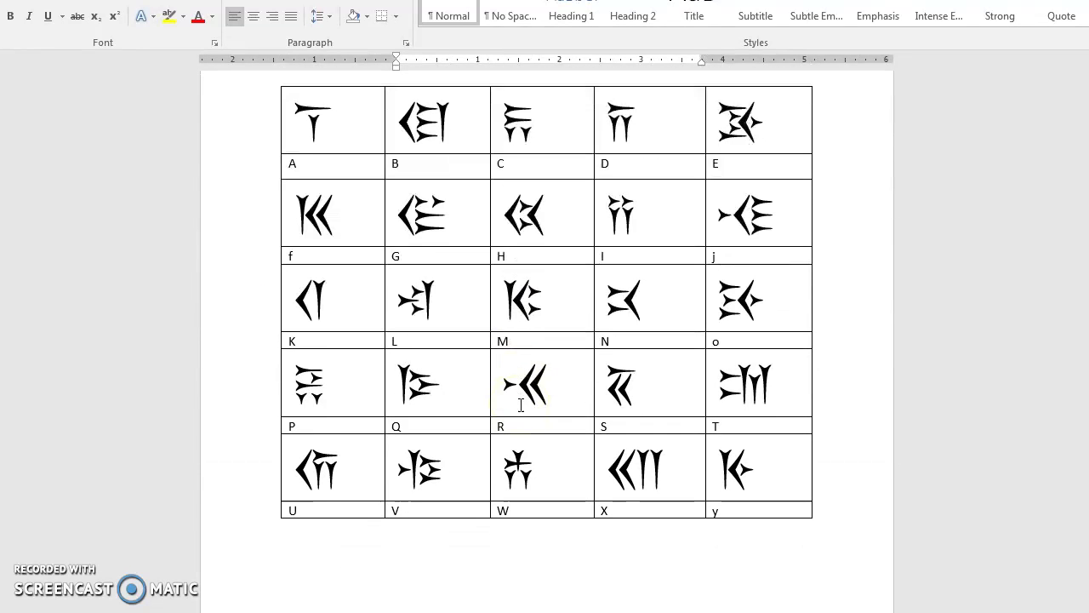
drag(550, 382, 502, 384)
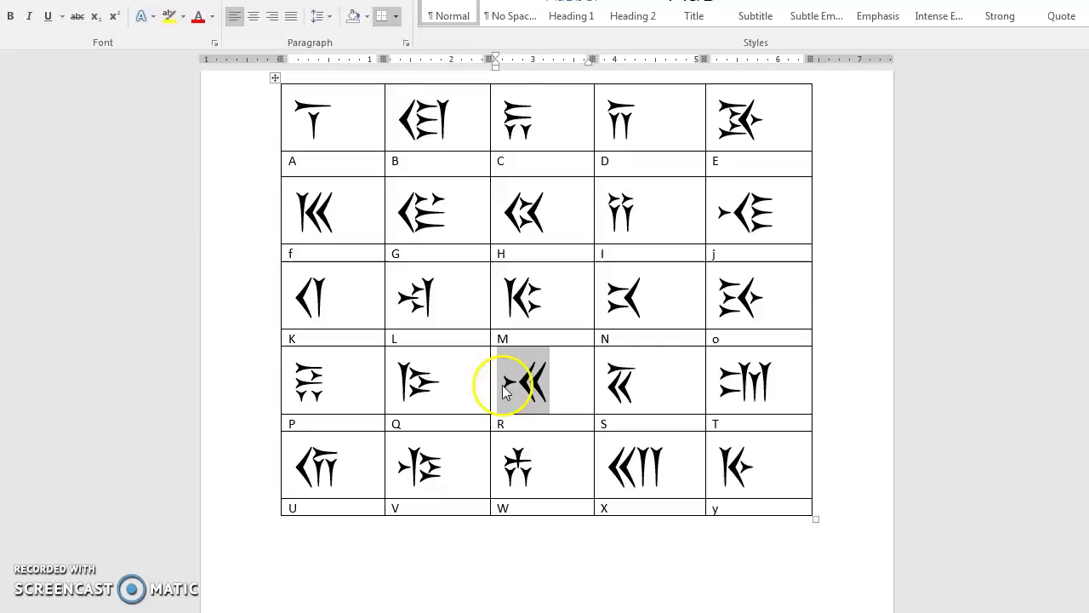
scroll(502, 385, up, 20)
click(493, 340)
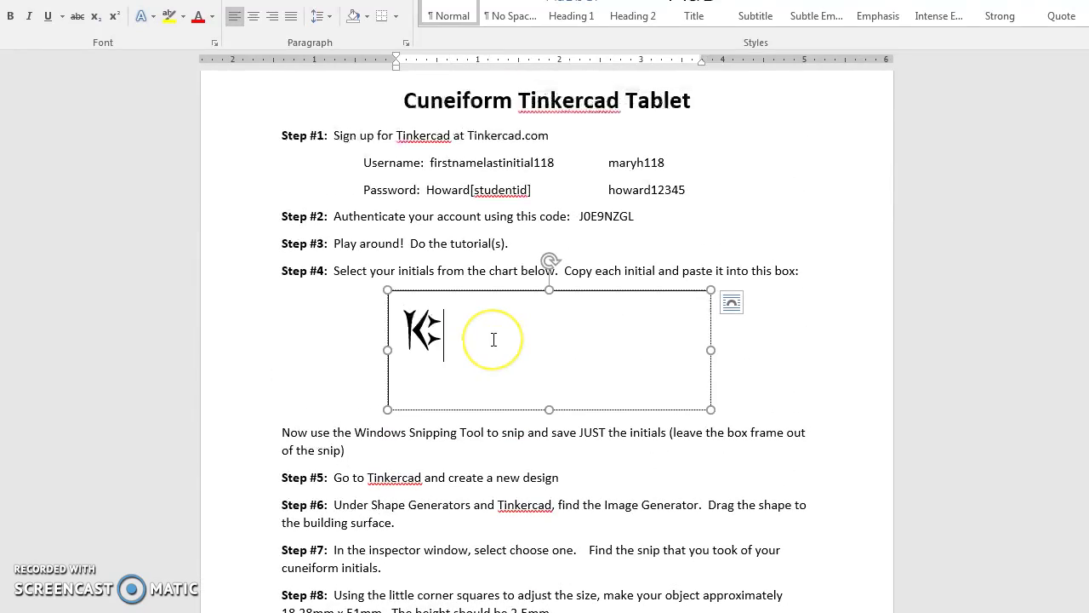
key(ctrl+v)
Copy the H glyph from the chart and paste it as the third initial
scroll(621, 486, down, 3)
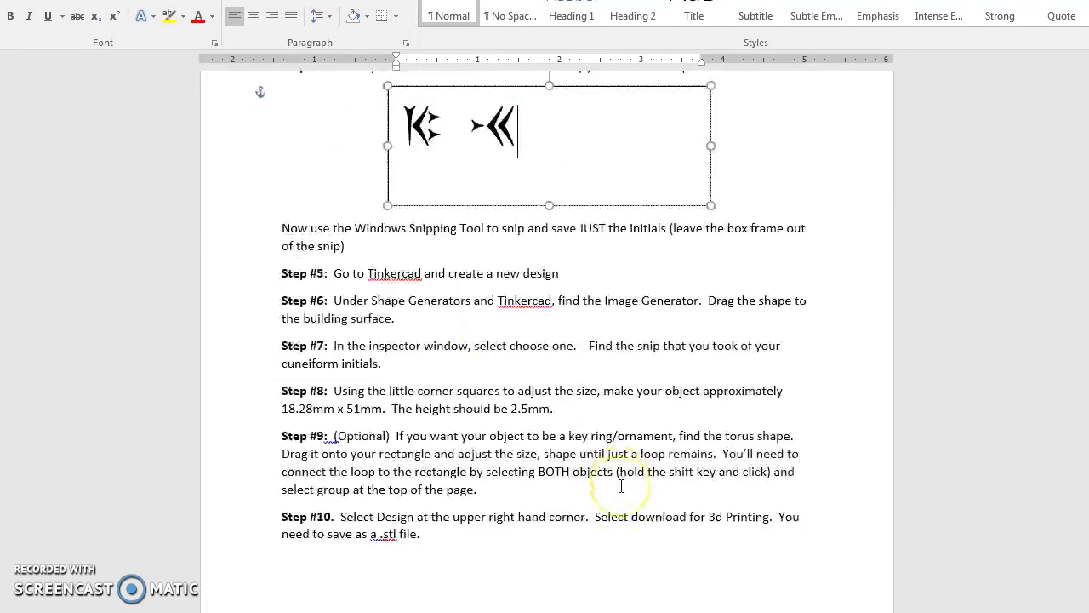
scroll(621, 486, down, 8)
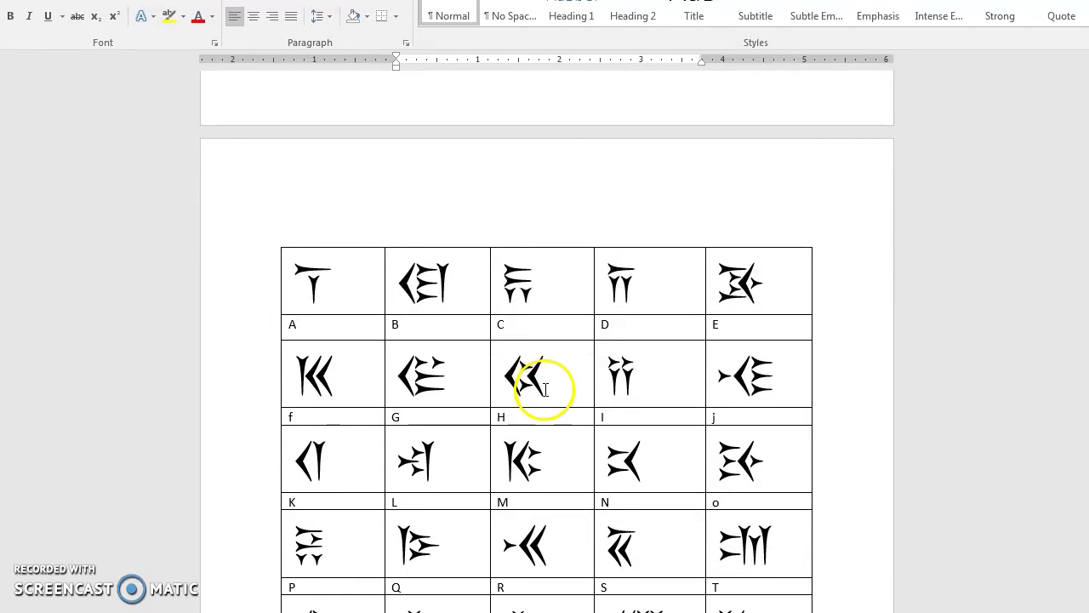
drag(546, 389, 511, 393)
scroll(554, 396, up, 10)
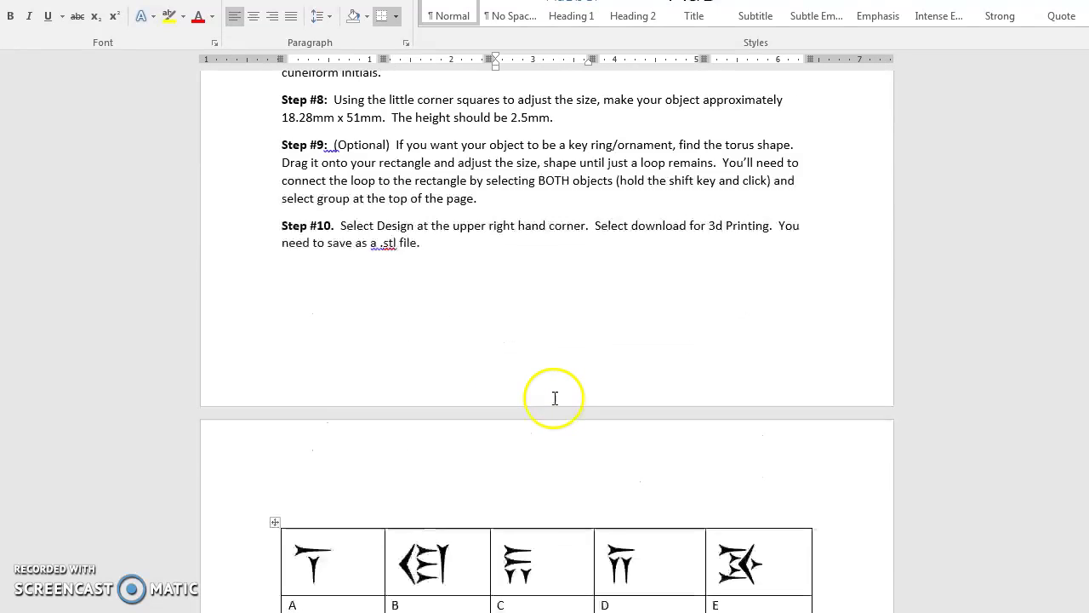
click(570, 407)
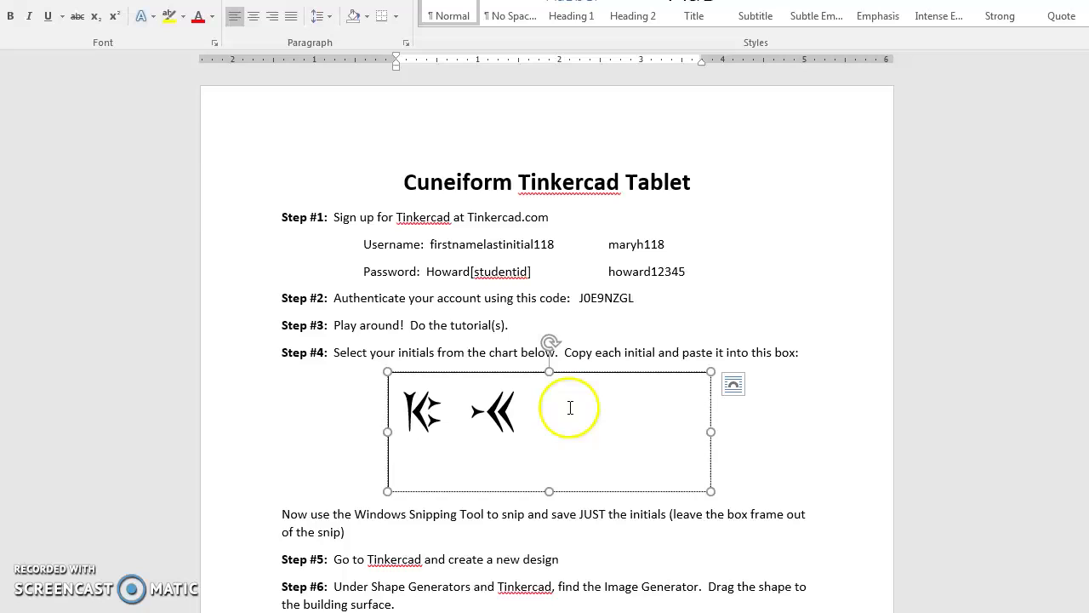
key(ctrl+v)
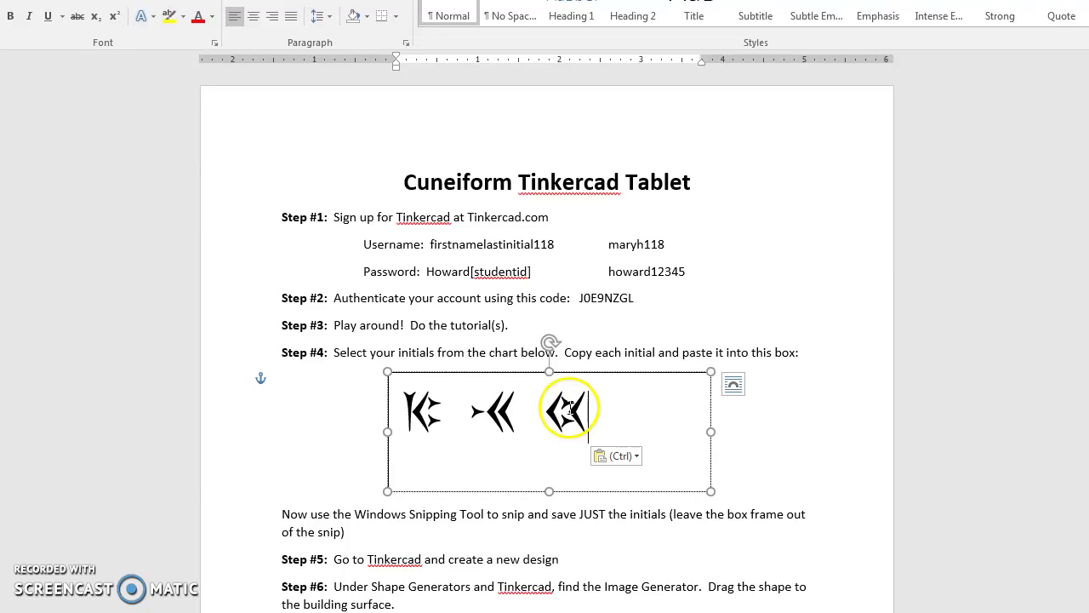
click(785, 430)
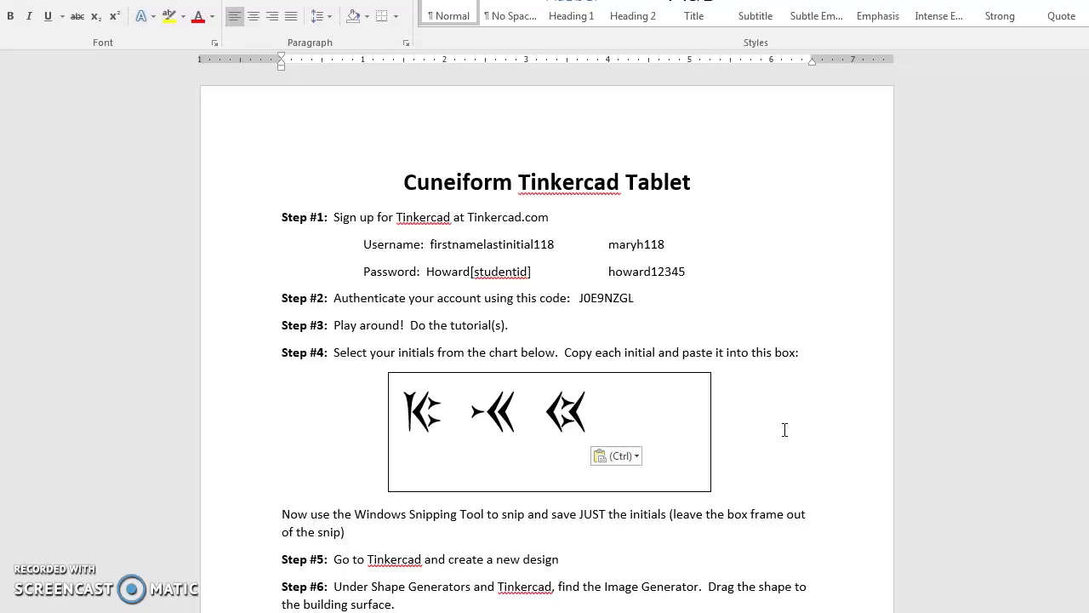
Launch Snipping Tool from the Start menu's program list
click(783, 427)
key(super)
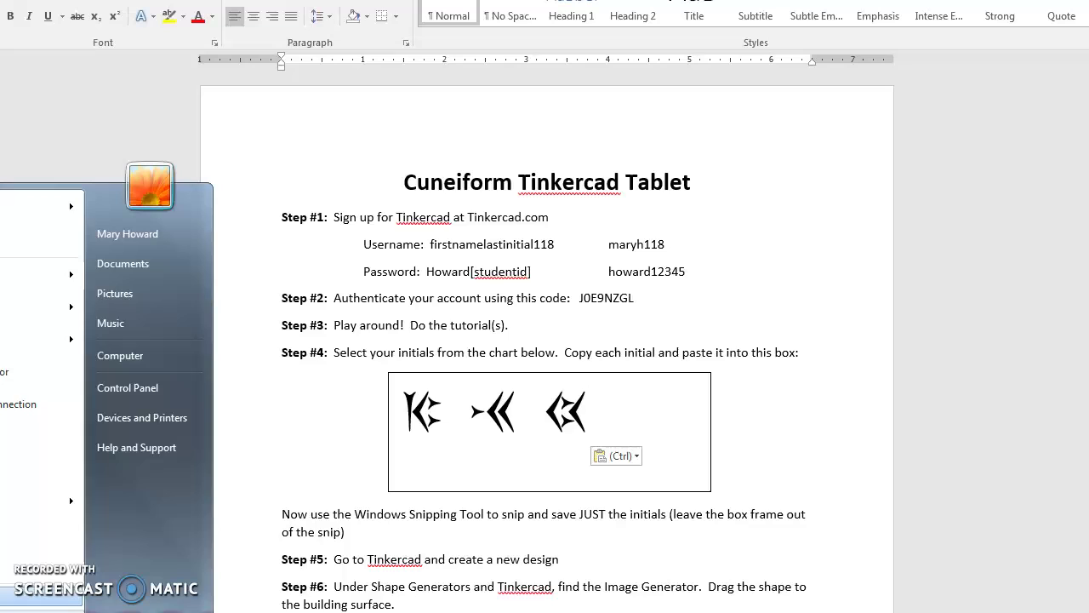
key(Return)
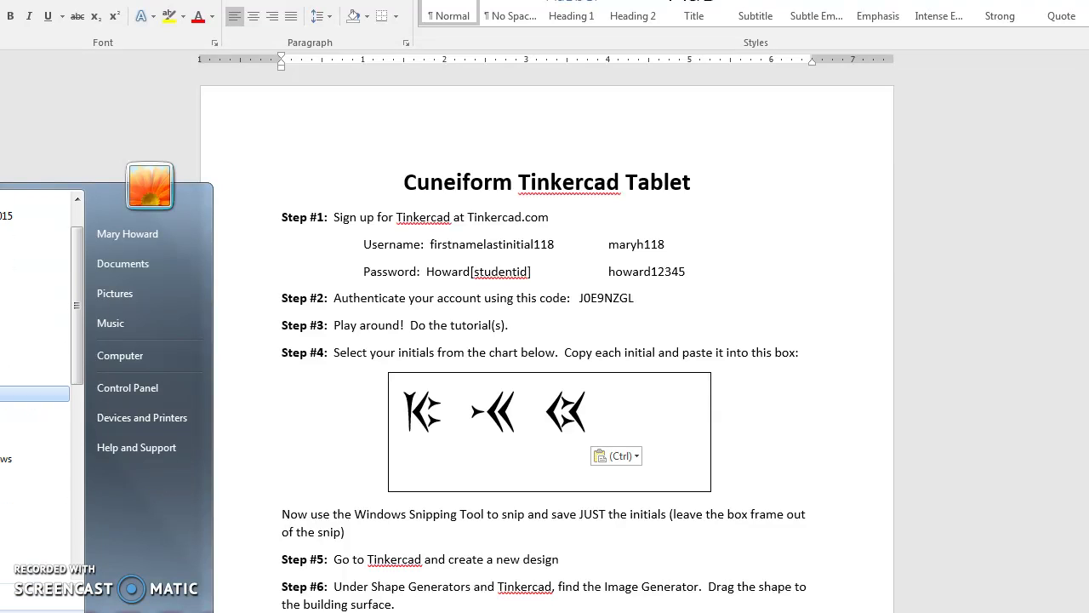
key(Up)
key(Up)
key(Up)
key(Up)
key(Up)
key(Up)
key(Up)
key(Up)
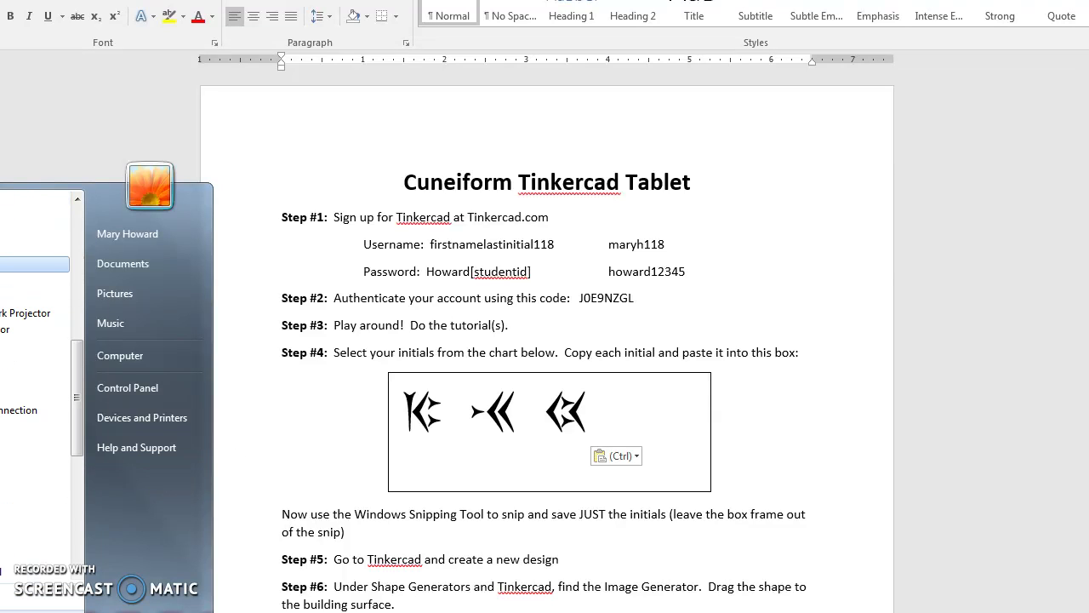
key(Down)
key(Down)
key(Down)
key(Down)
key(Down)
key(Down)
key(Down)
key(Down)
key(Down)
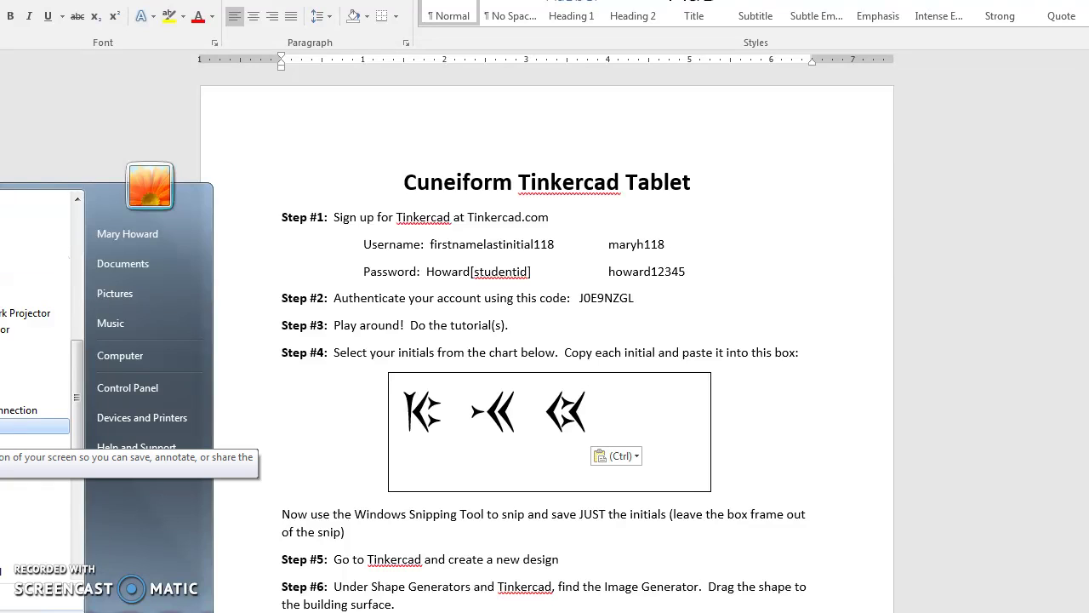
key(Return)
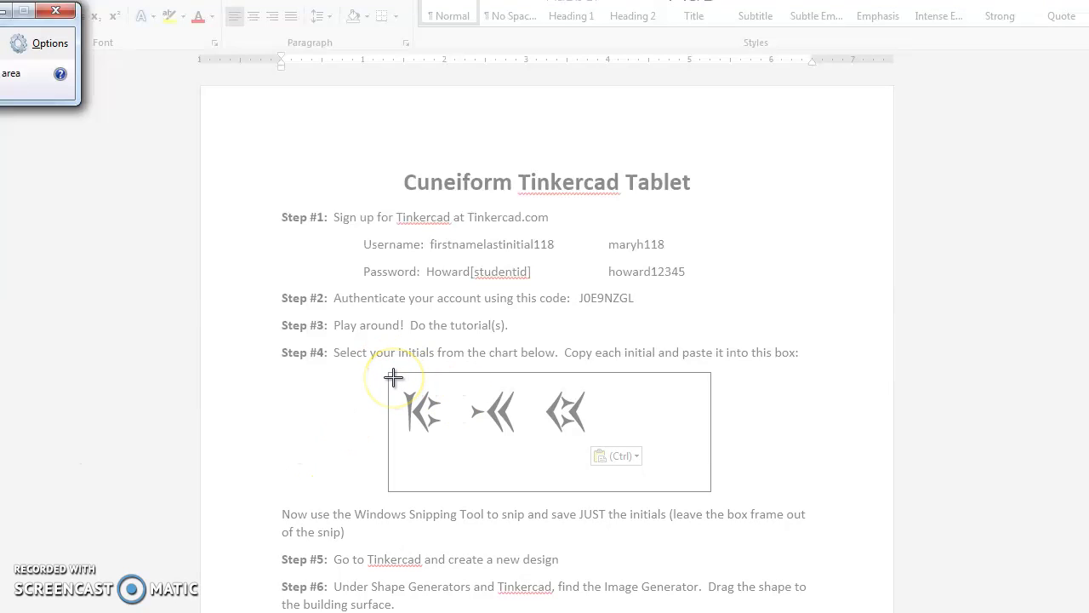
Snip just the three initials and save the capture as initials2
drag(393, 377, 593, 449)
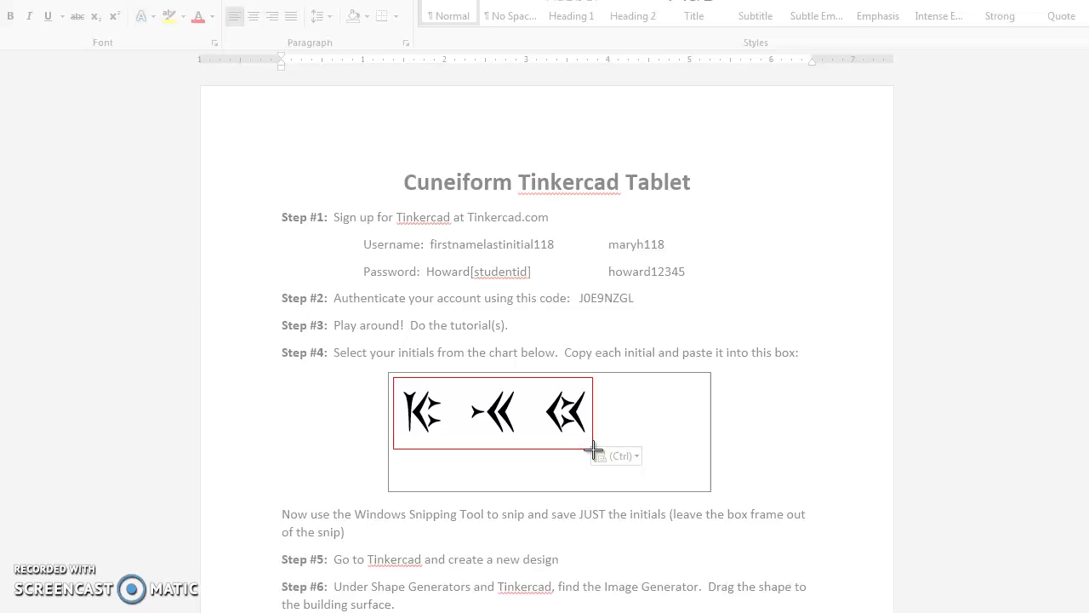
mouse_move(593, 449)
mouse_down()
mouse_move(652, 479)
mouse_move(599, 443)
mouse_up()
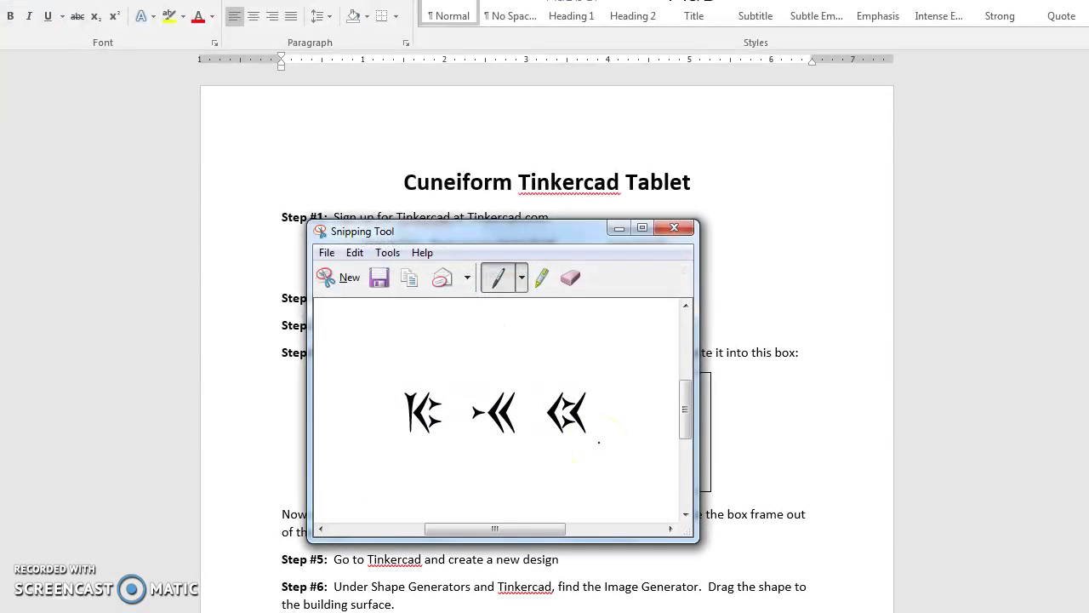
click(378, 281)
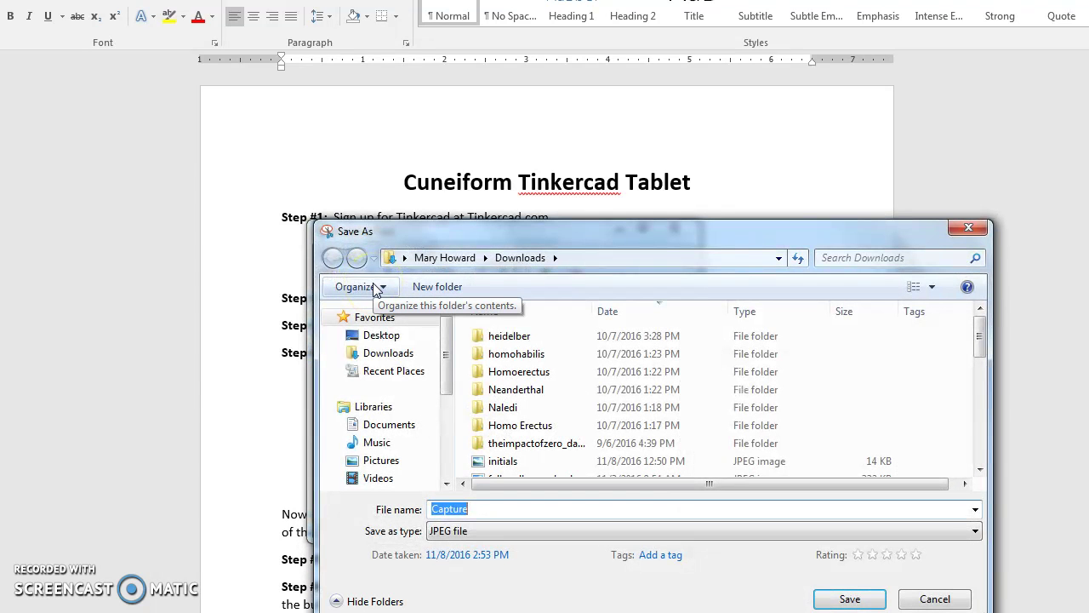
text(init)
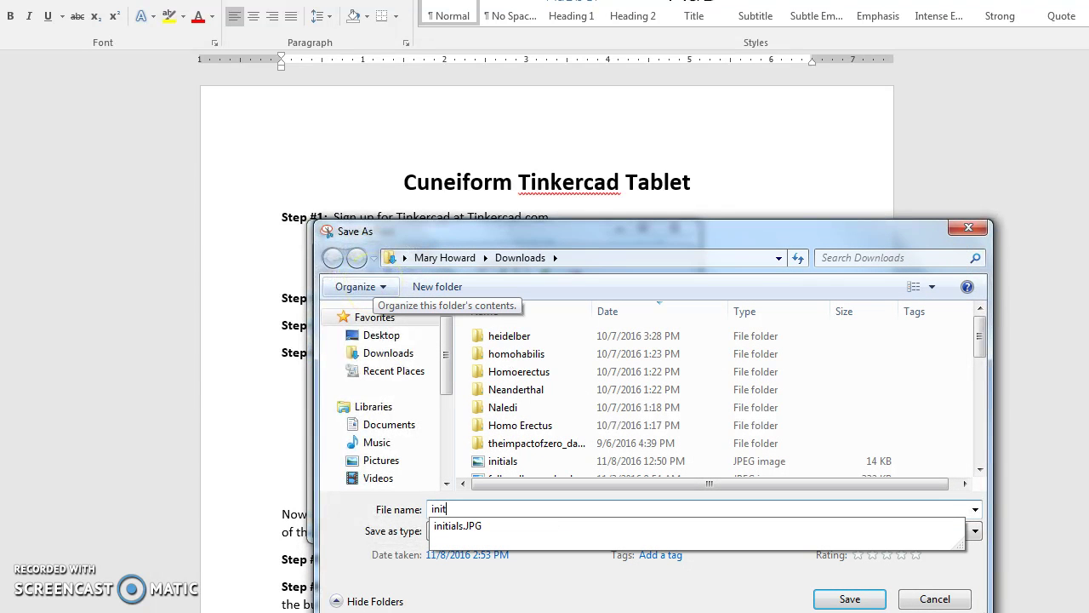
text(ials2)
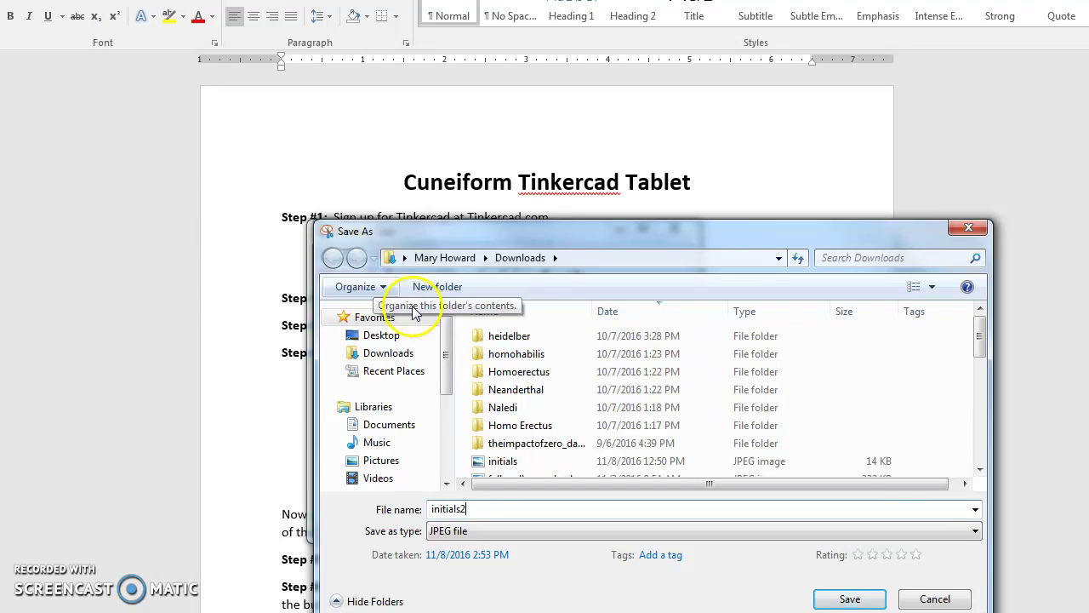
click(843, 596)
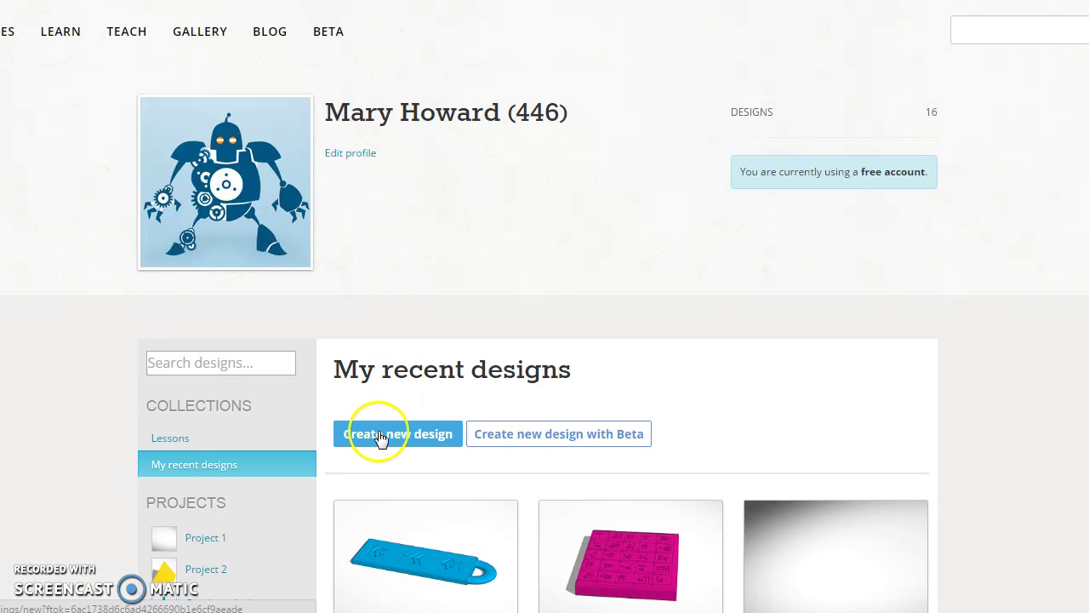
Create a new blank design from the My recent designs dashboard
click(381, 436)
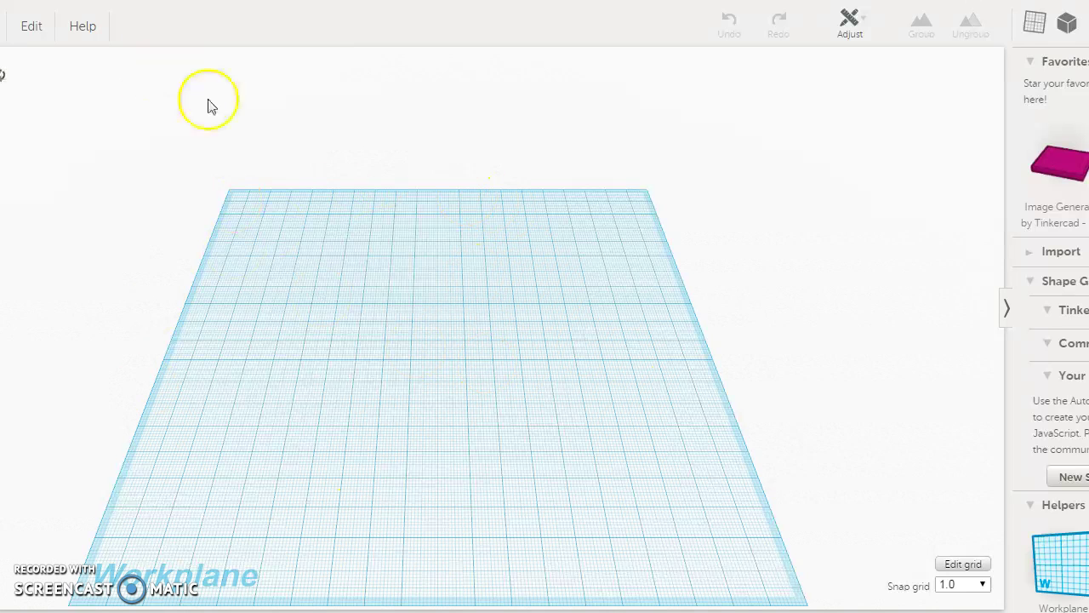
Leave full-screen and re-expand Shape Generators > Tinkercad to show Image Generator
key(F11)
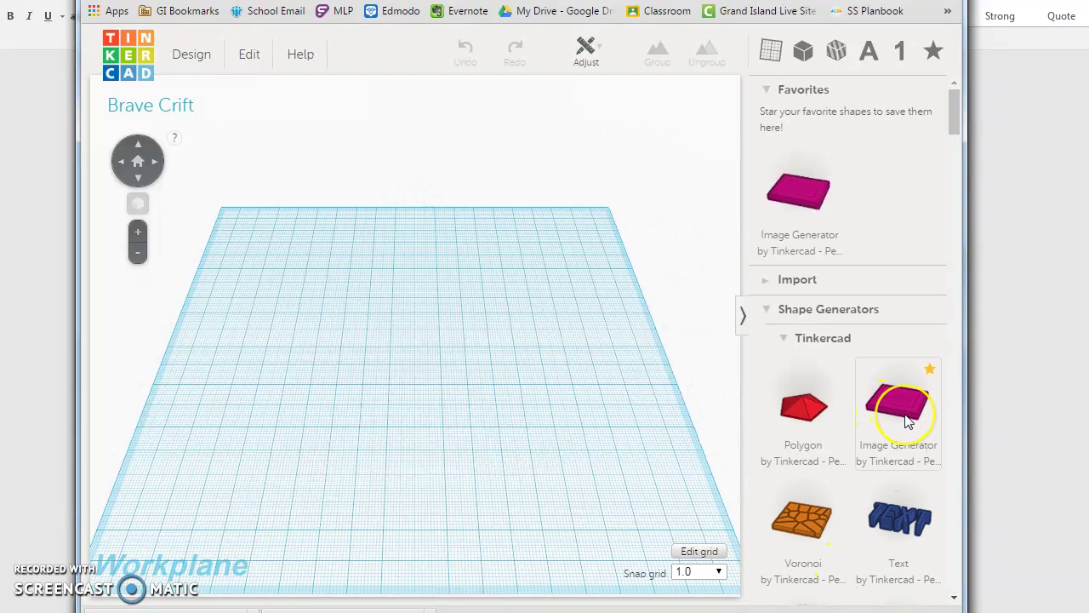
click(785, 341)
click(773, 310)
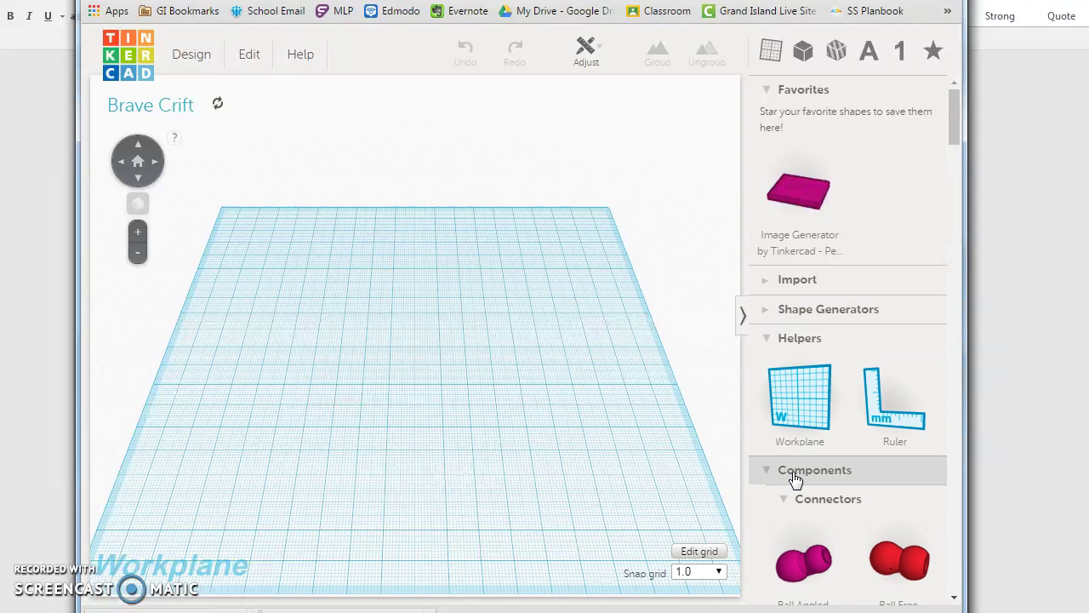
click(770, 310)
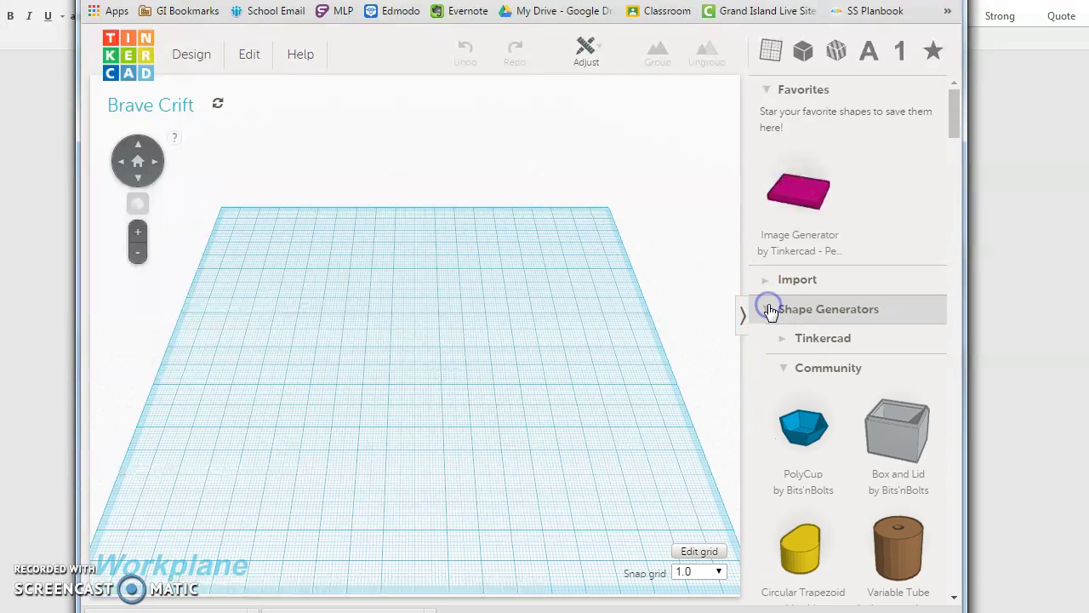
click(783, 340)
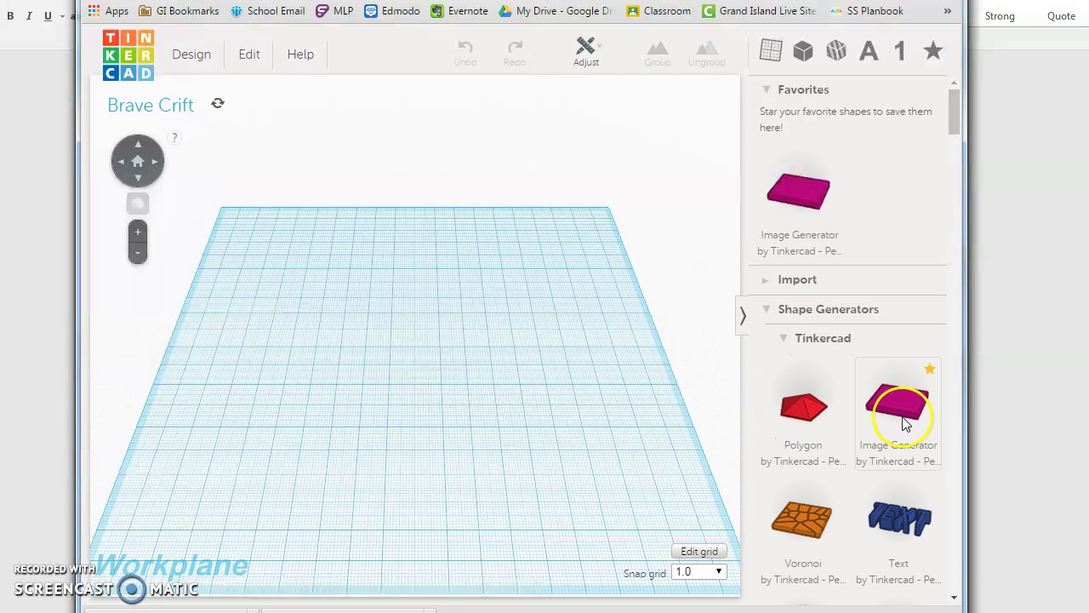
Place an Image Generator box on the workplane and load initials2 as its picture
drag(902, 408, 387, 404)
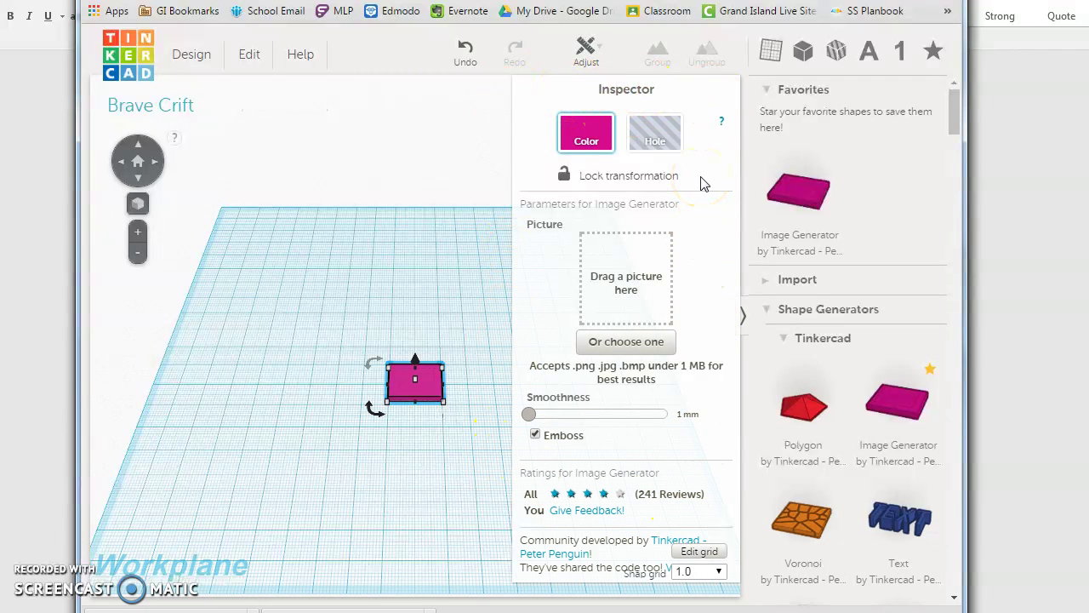
click(663, 198)
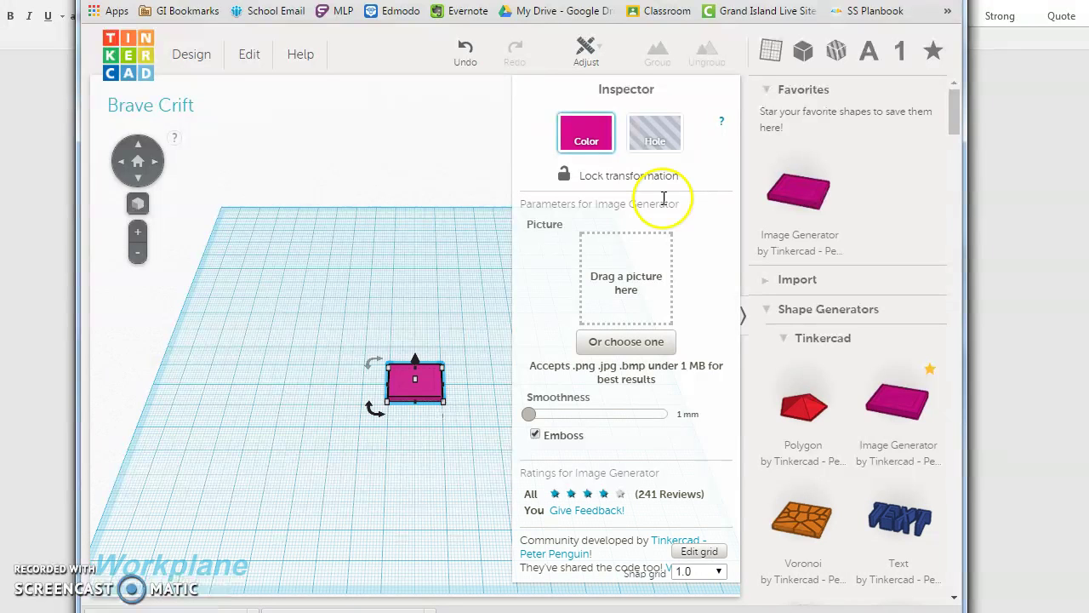
click(621, 344)
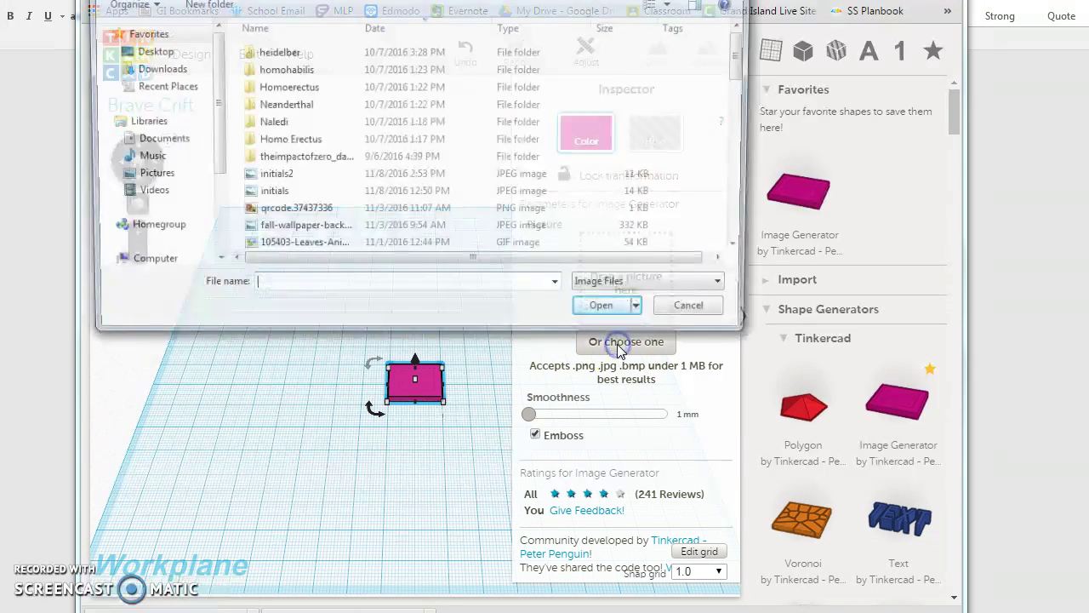
click(259, 177)
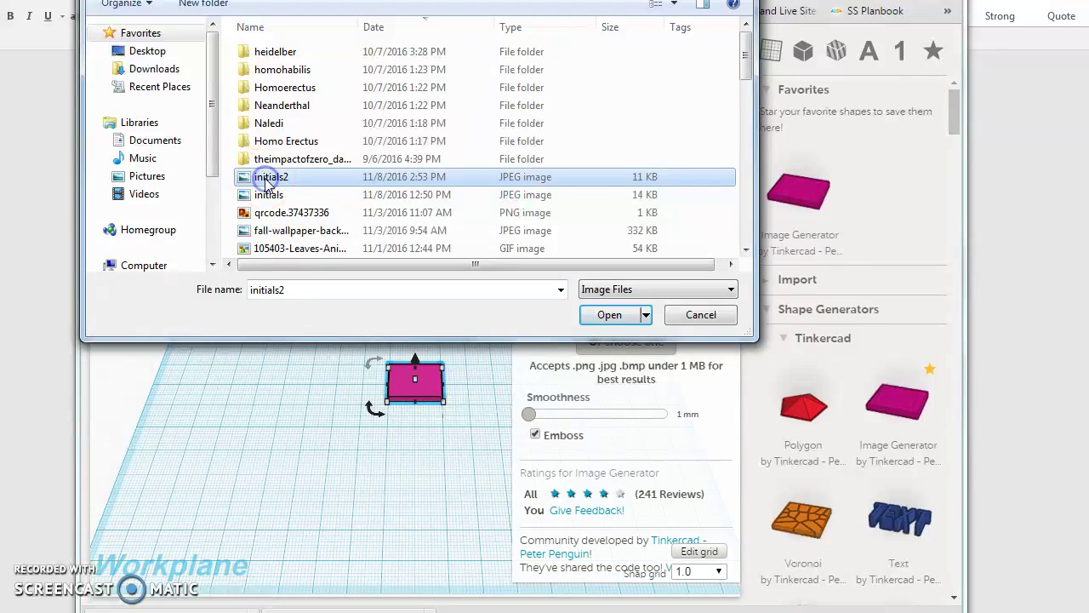
click(607, 317)
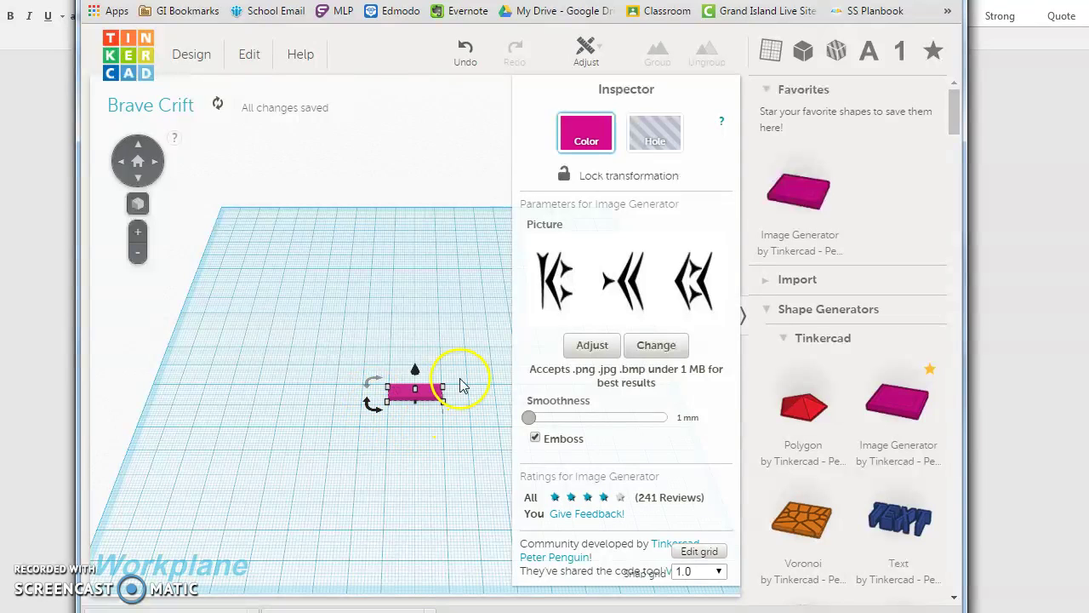
Deselect the tablet, zoom in and tilt the view toward a level angle
click(317, 484)
scroll(523, 491, up, 5)
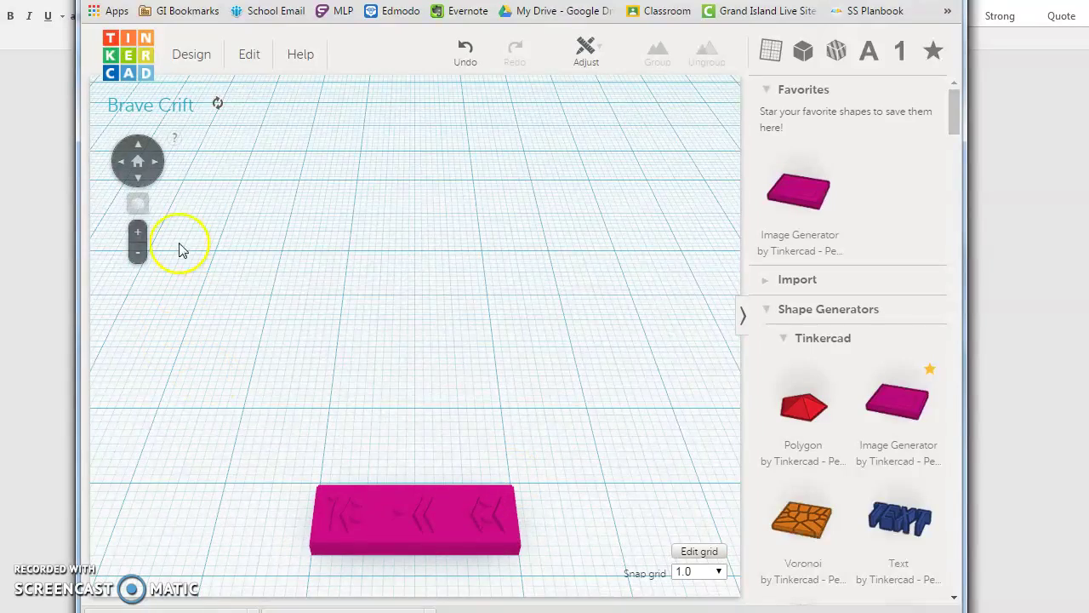
click(139, 175)
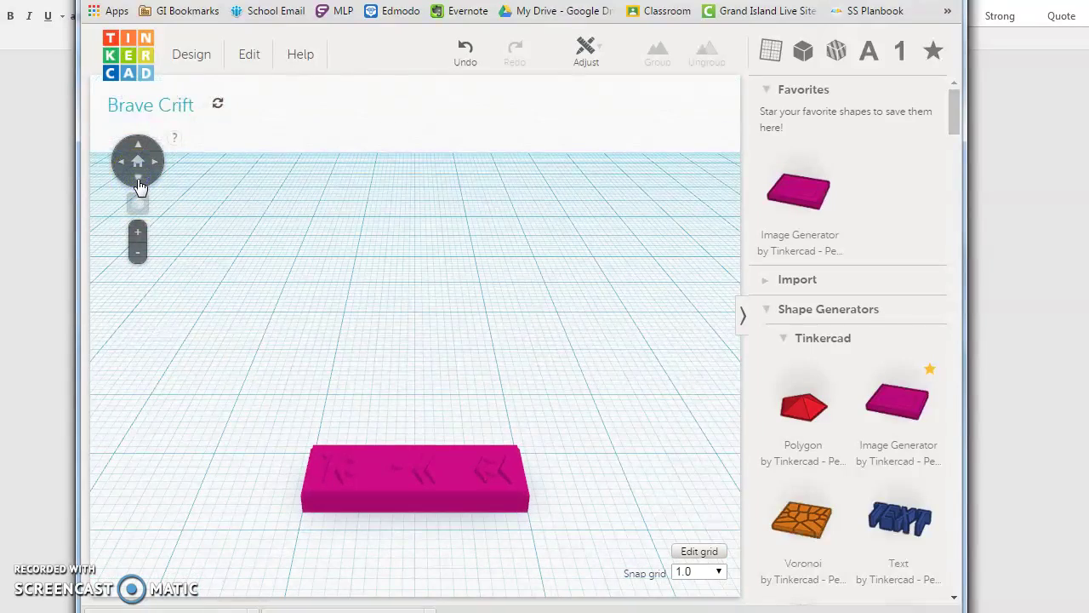
click(139, 177)
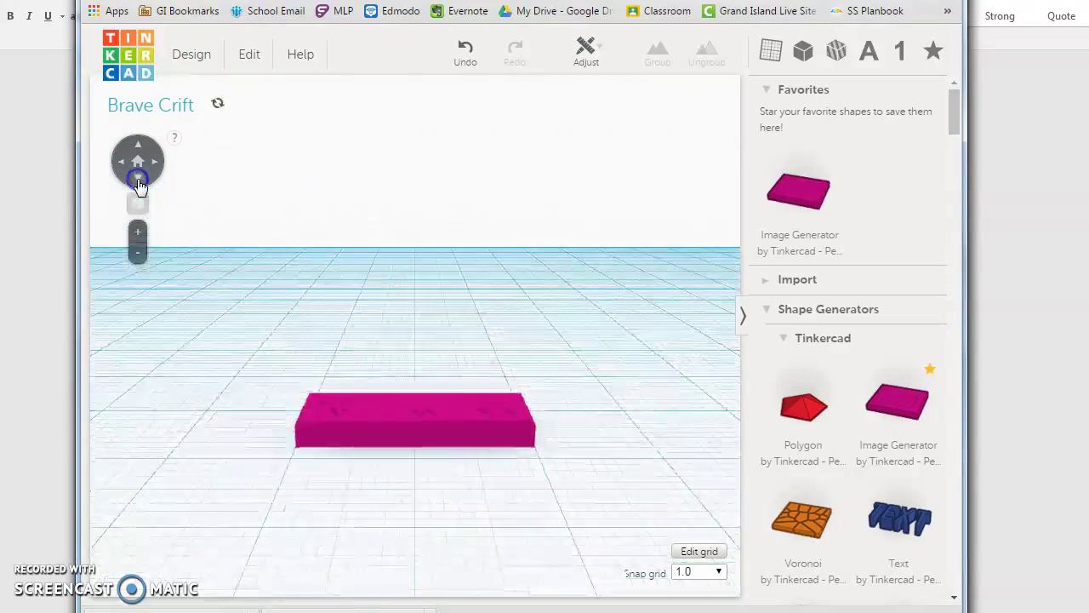
click(139, 177)
click(139, 147)
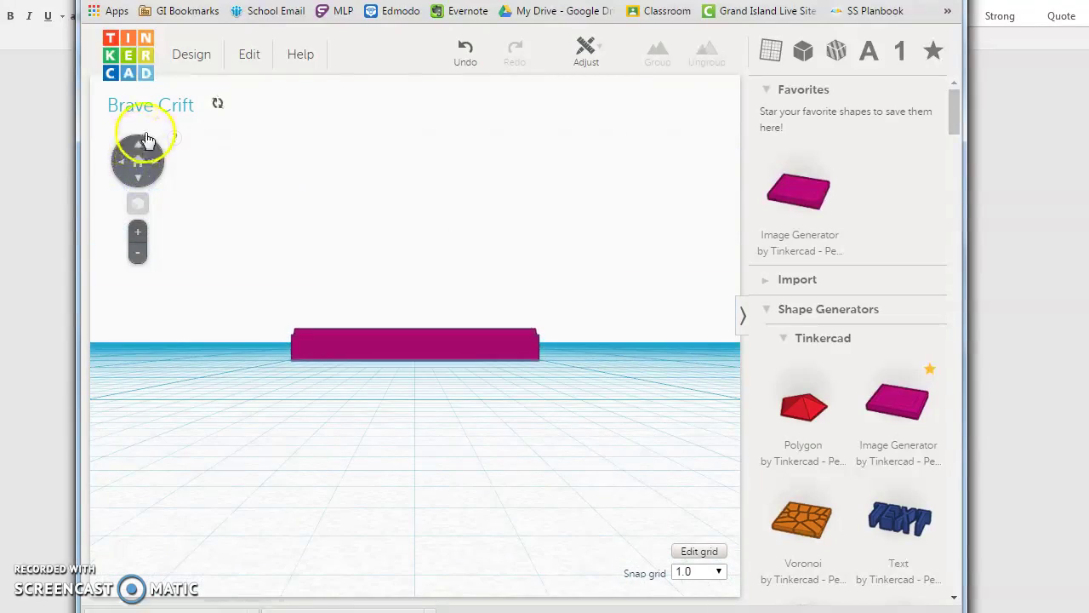
click(140, 149)
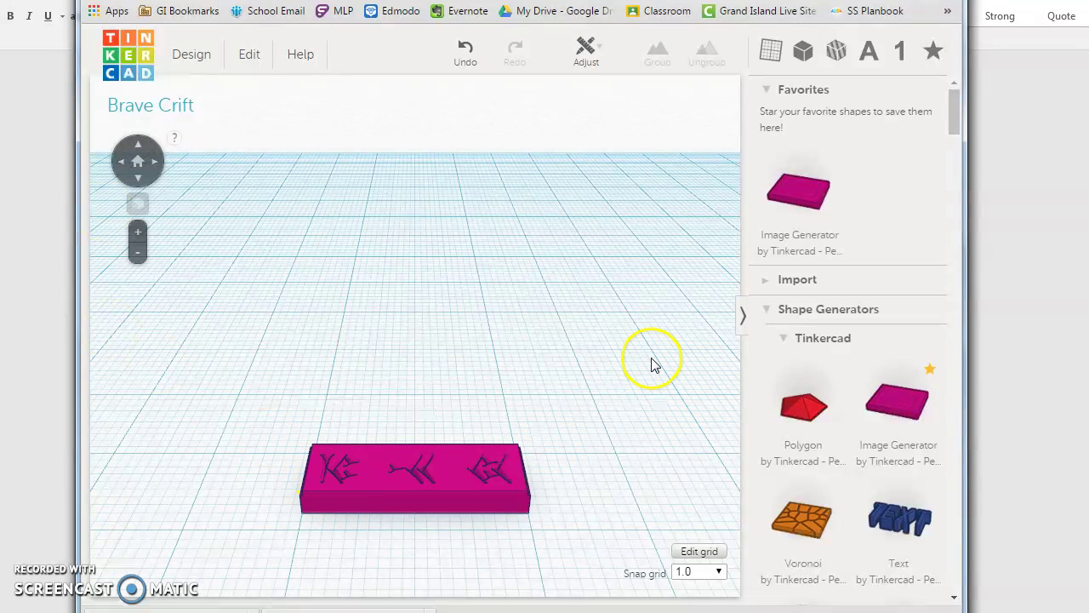
click(140, 151)
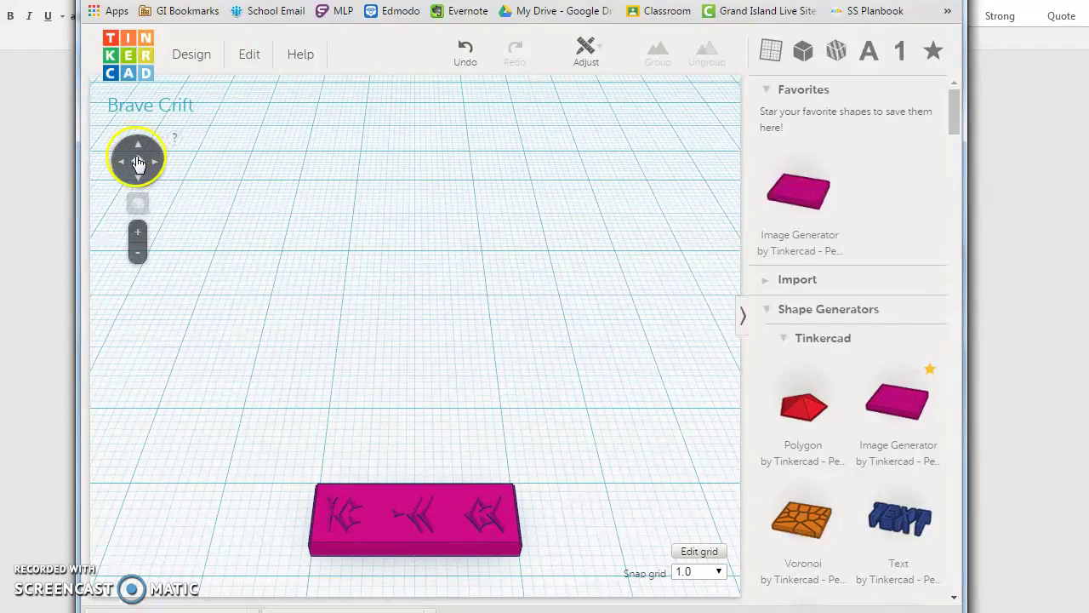
click(138, 181)
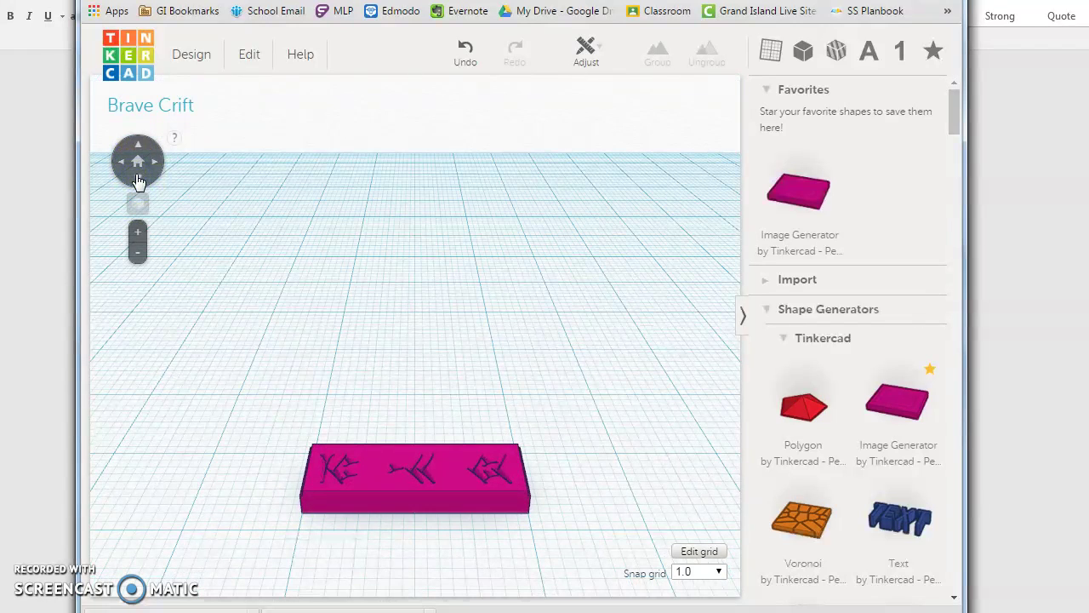
click(139, 178)
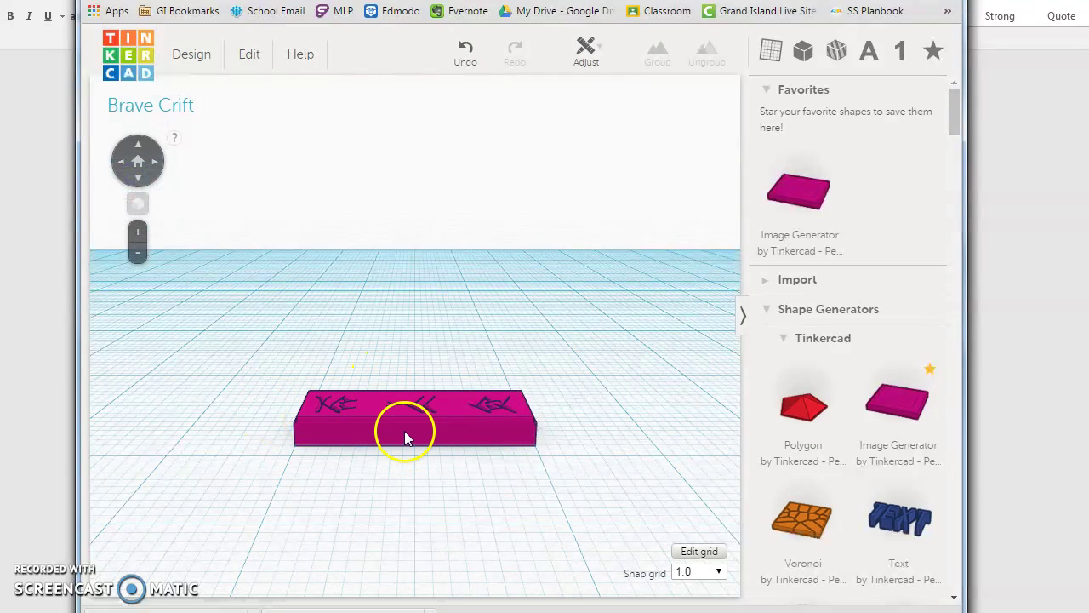
Move the pink tablet slightly forward on the workplane
click(391, 435)
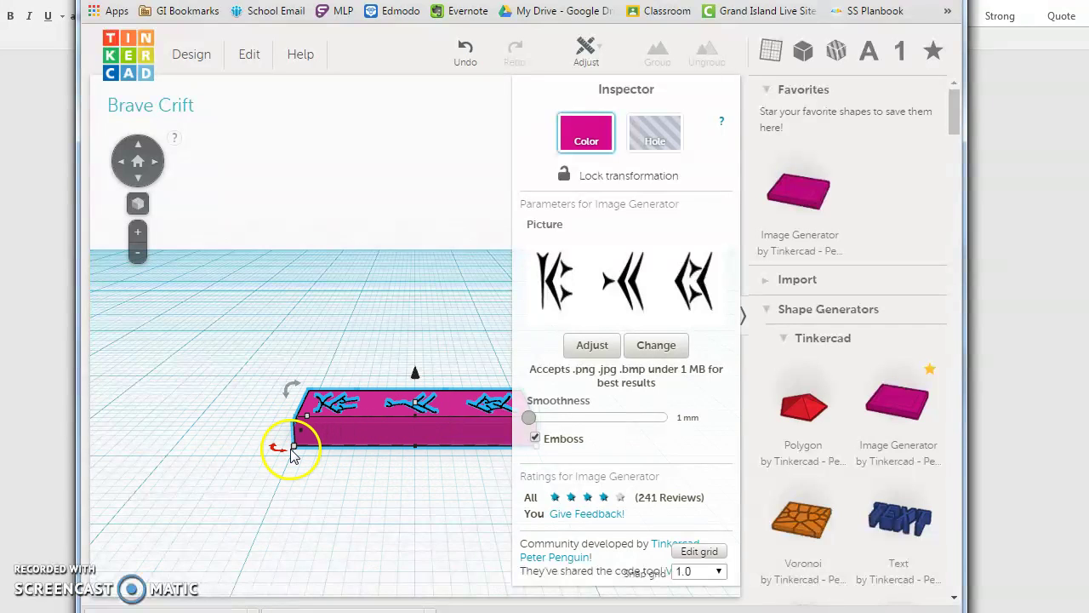
mouse_move(293, 390)
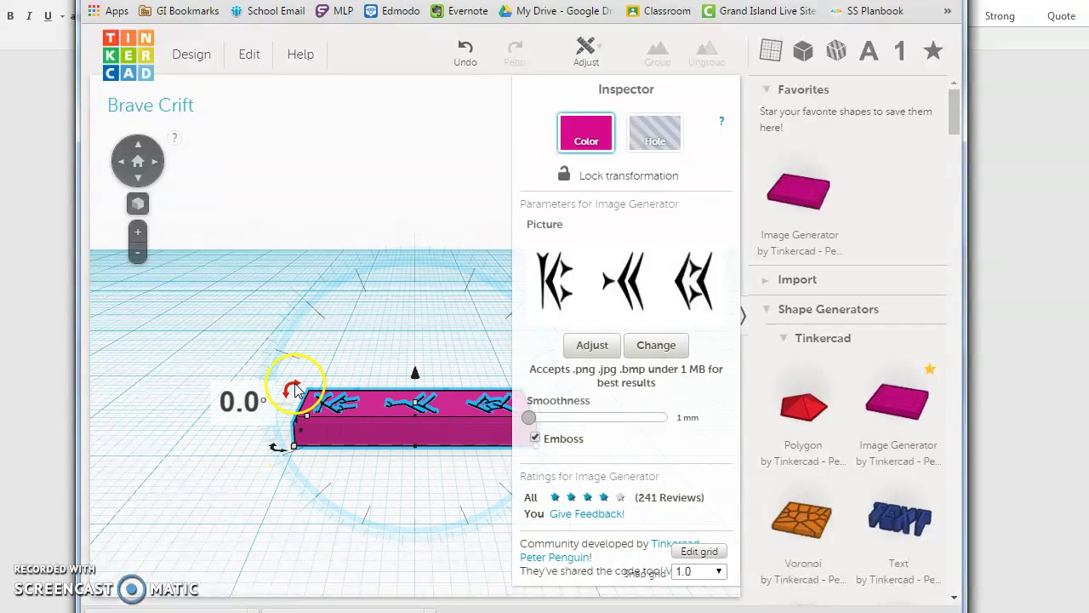
click(218, 324)
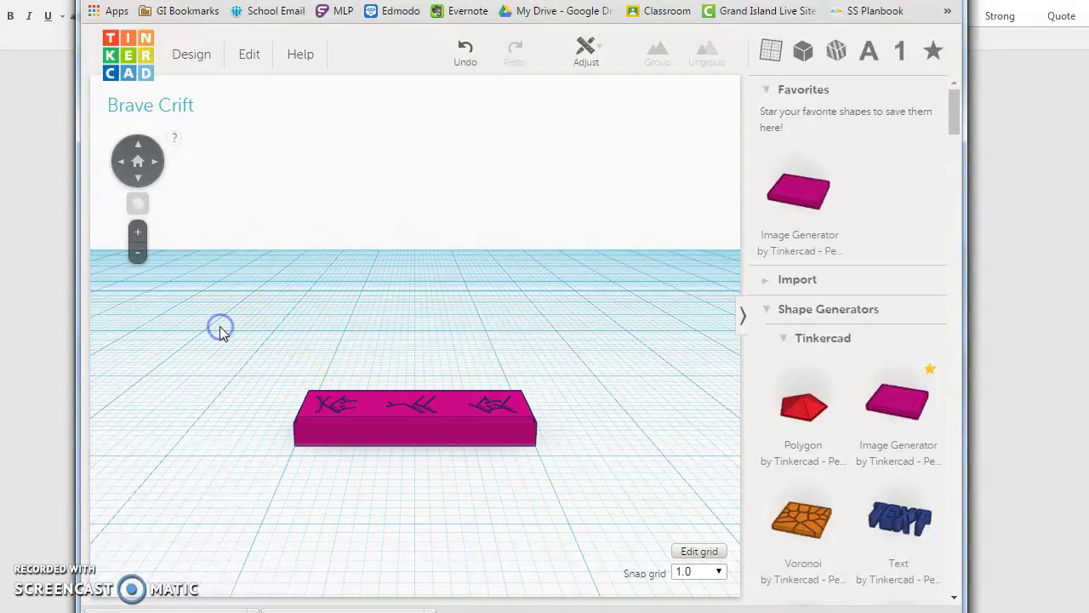
scroll(545, 491, down, 1)
scroll(443, 525, up, 4)
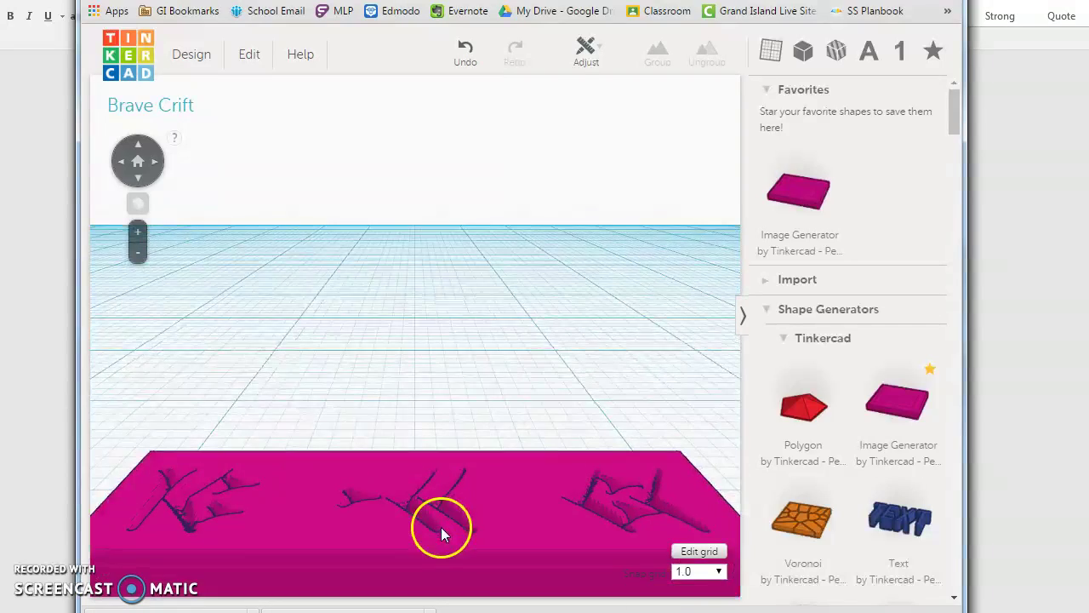
scroll(445, 525, down, 2)
click(455, 485)
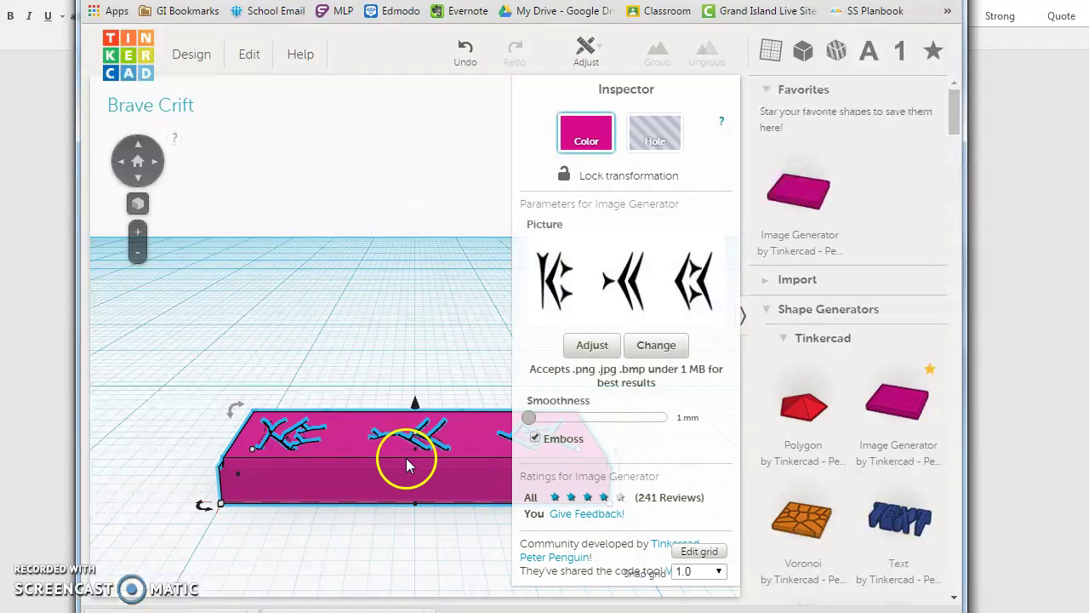
drag(417, 456, 417, 466)
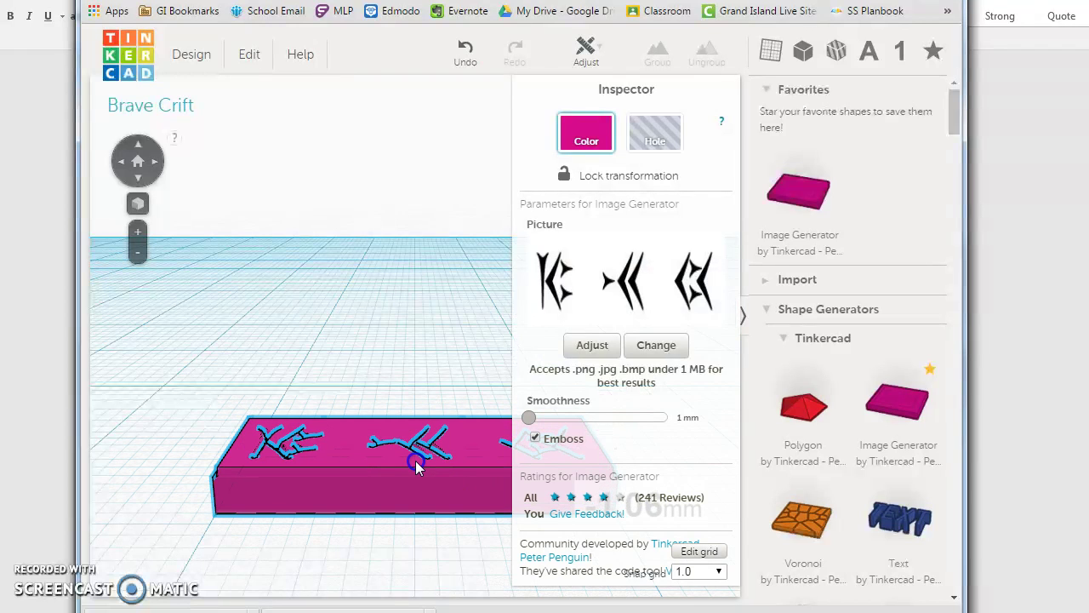
Lower the tablet's height from 2.50 mm to 2.00 mm
click(416, 517)
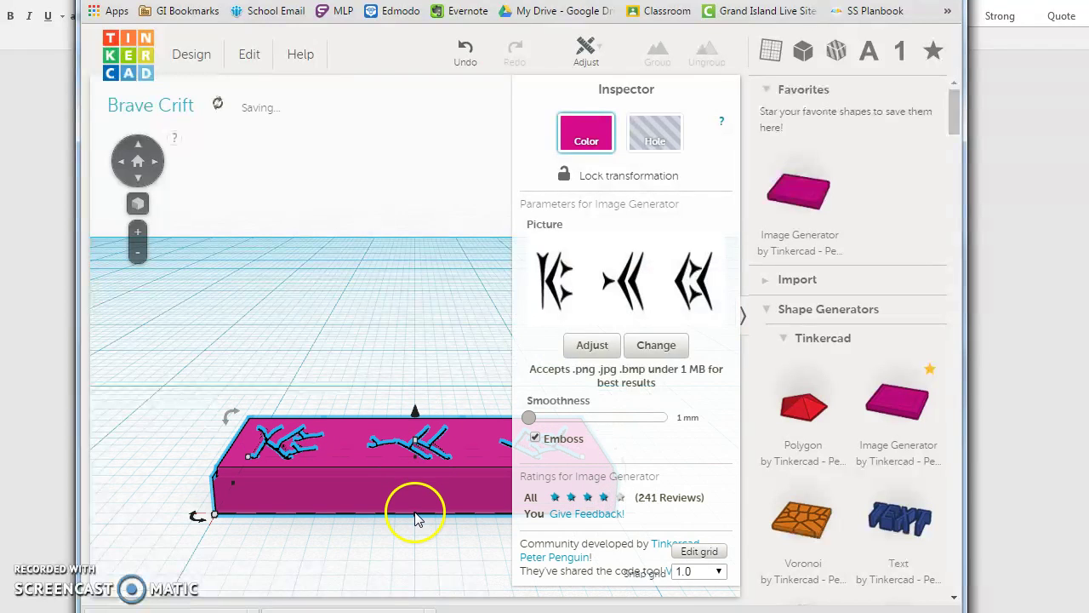
mouse_move(416, 441)
drag(415, 442, 417, 451)
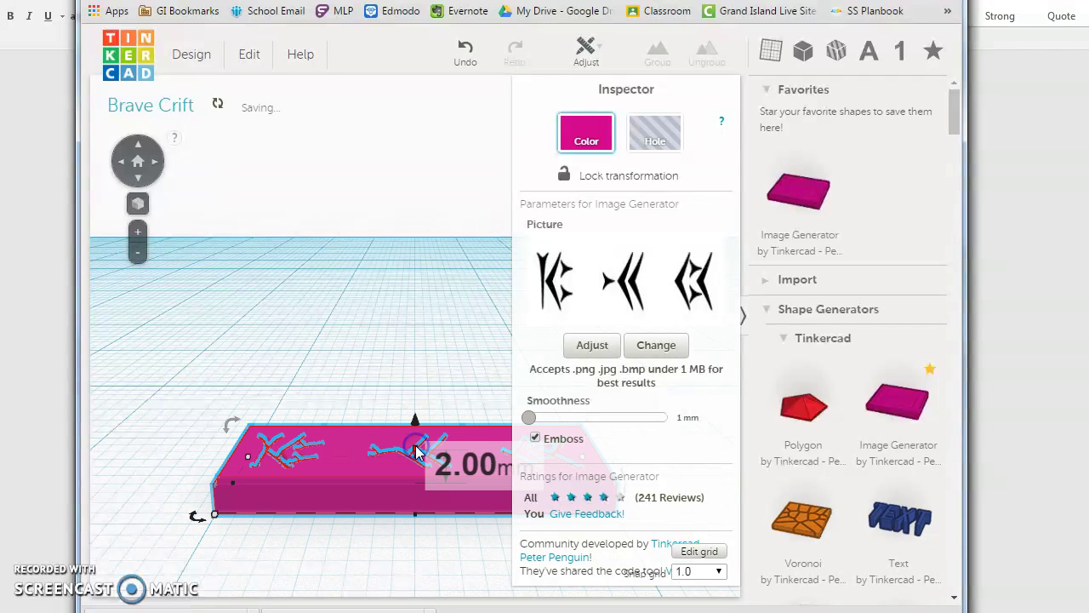
click(405, 538)
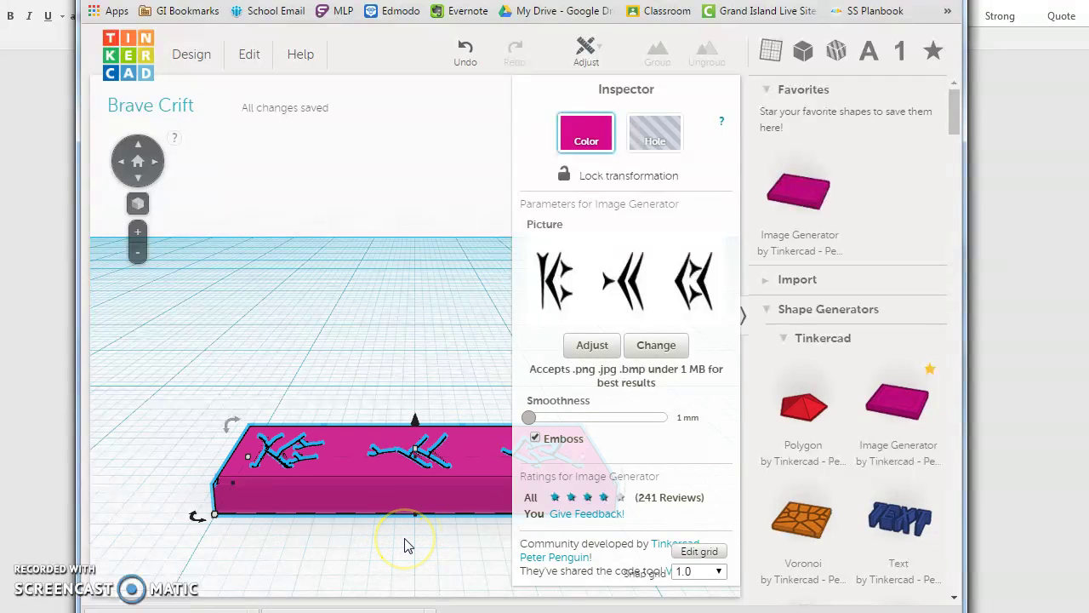
click(405, 541)
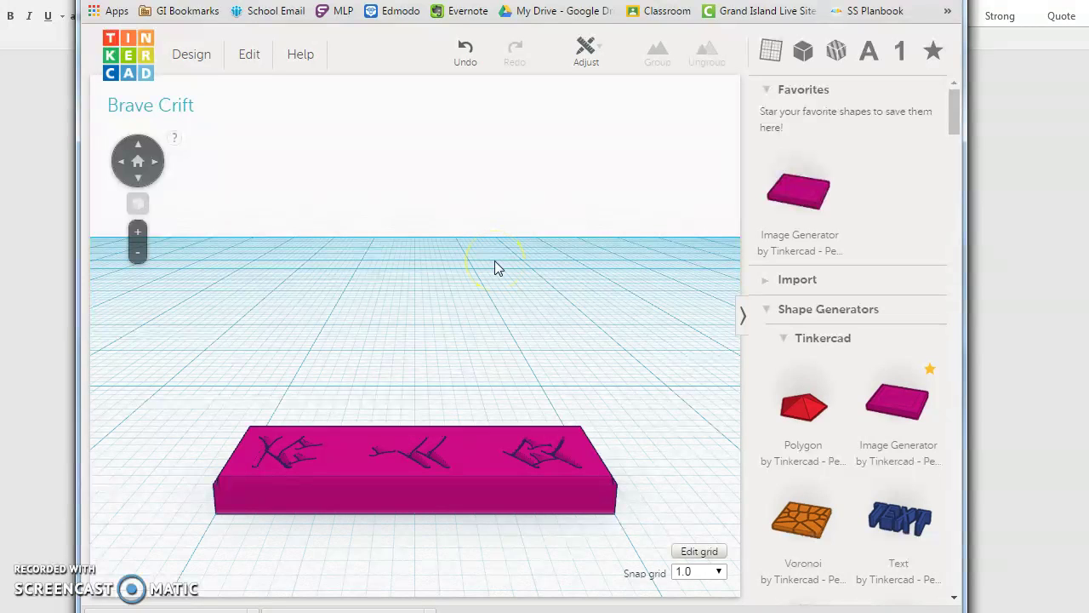
click(141, 181)
click(139, 147)
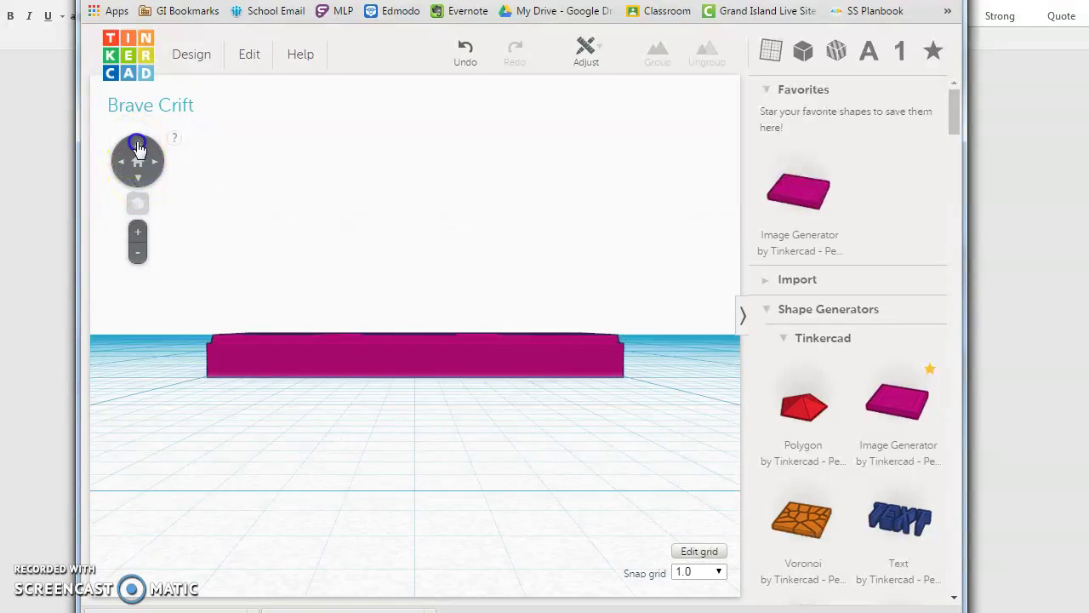
click(138, 147)
click(140, 254)
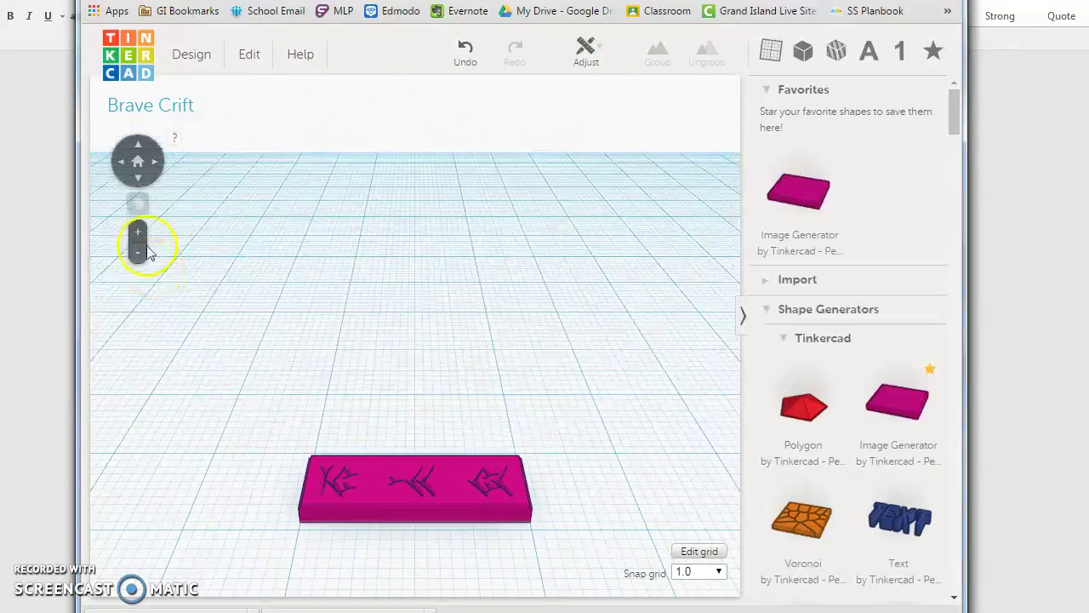
click(158, 163)
click(118, 164)
click(137, 259)
click(138, 233)
click(138, 233)
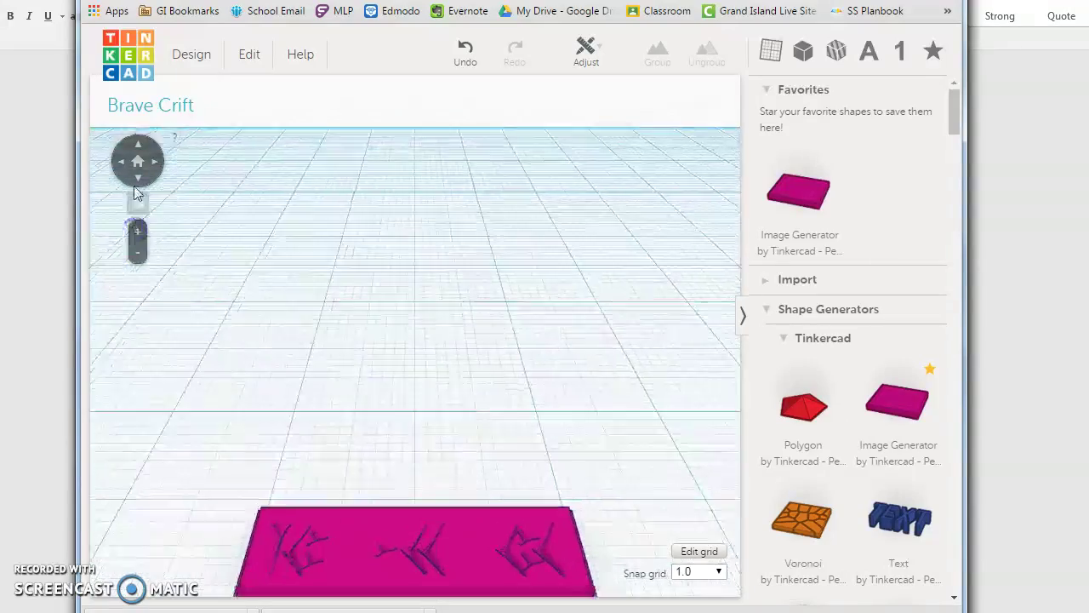
click(139, 178)
click(139, 178)
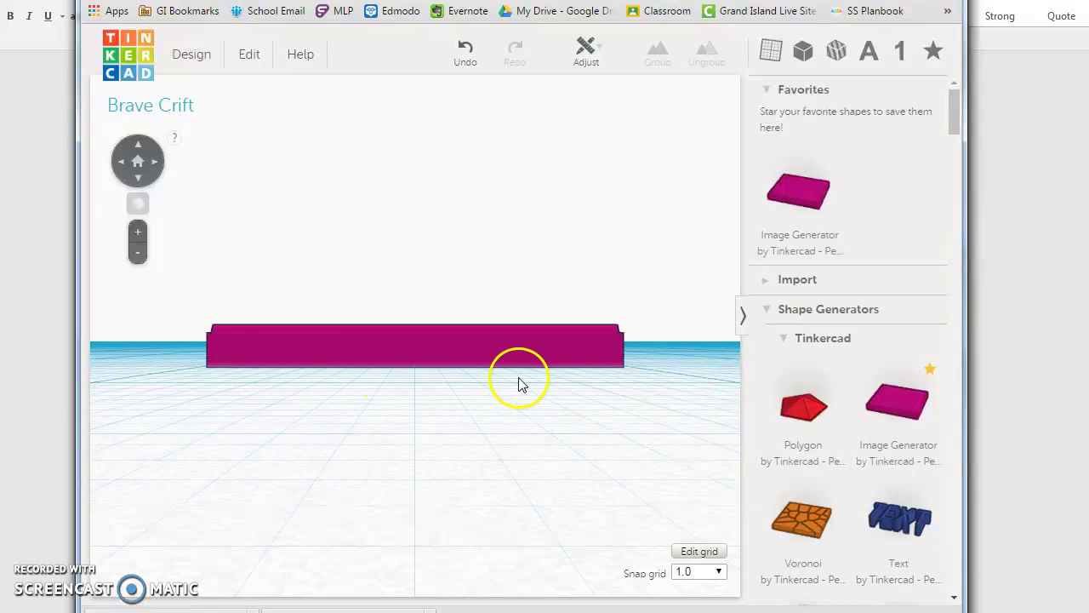
click(579, 358)
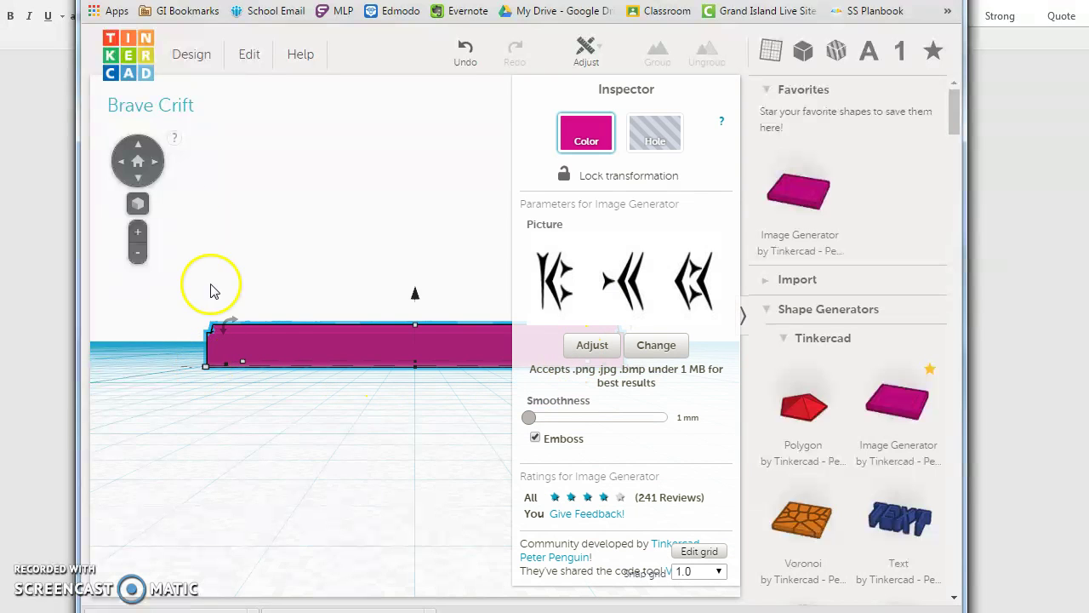
click(136, 178)
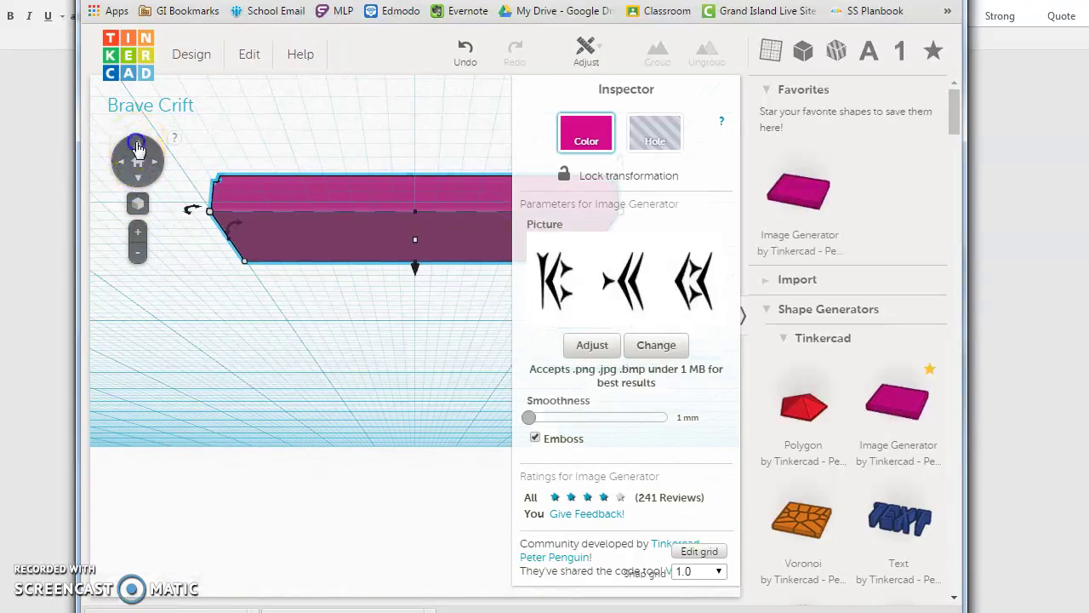
click(138, 146)
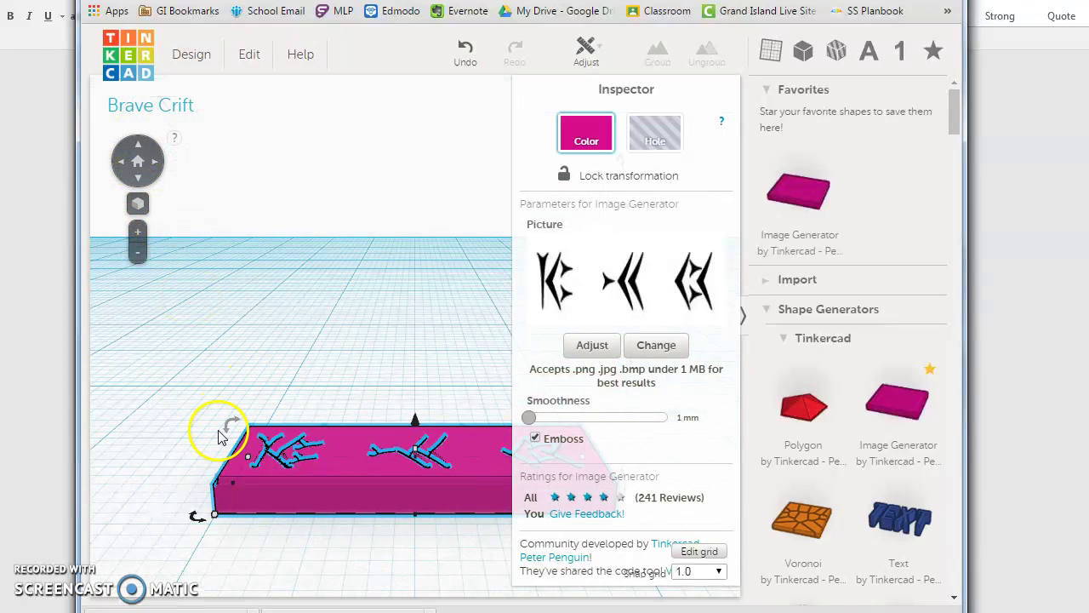
drag(227, 429, 228, 434)
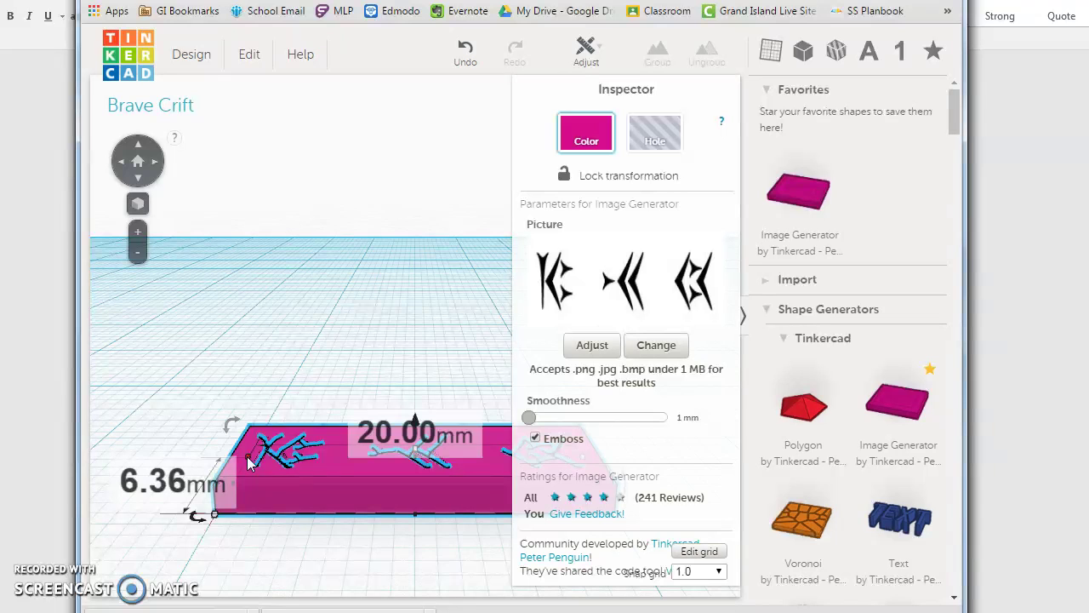
click(254, 437)
click(211, 491)
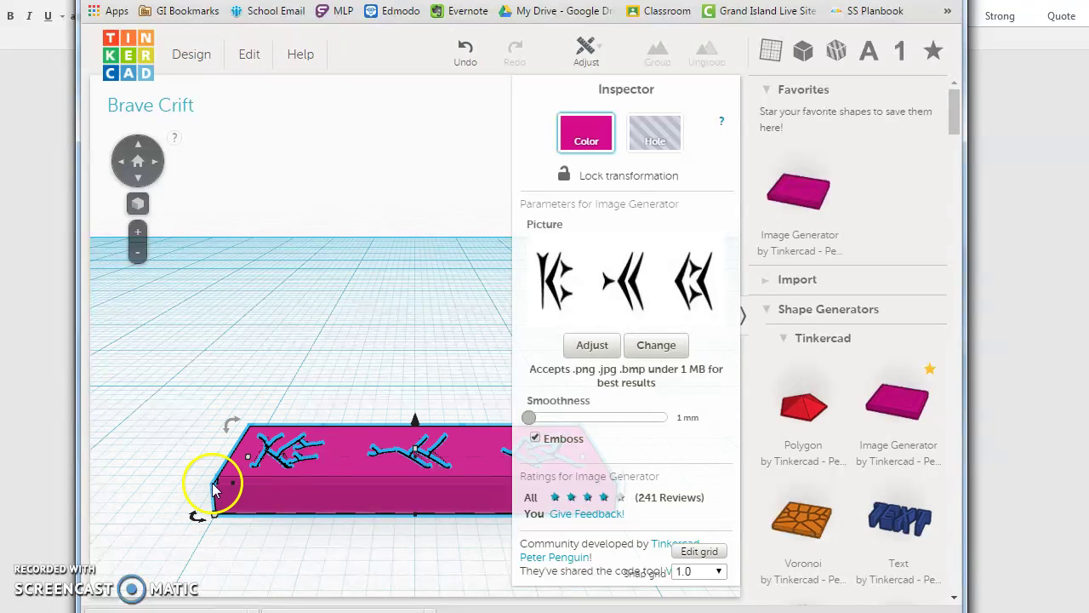
click(233, 486)
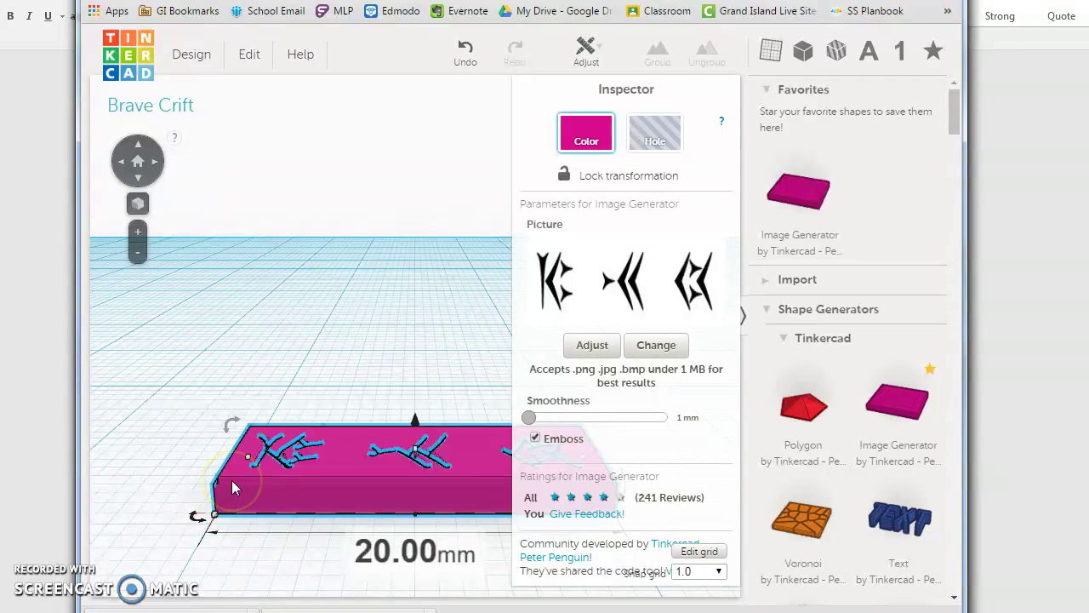
click(478, 502)
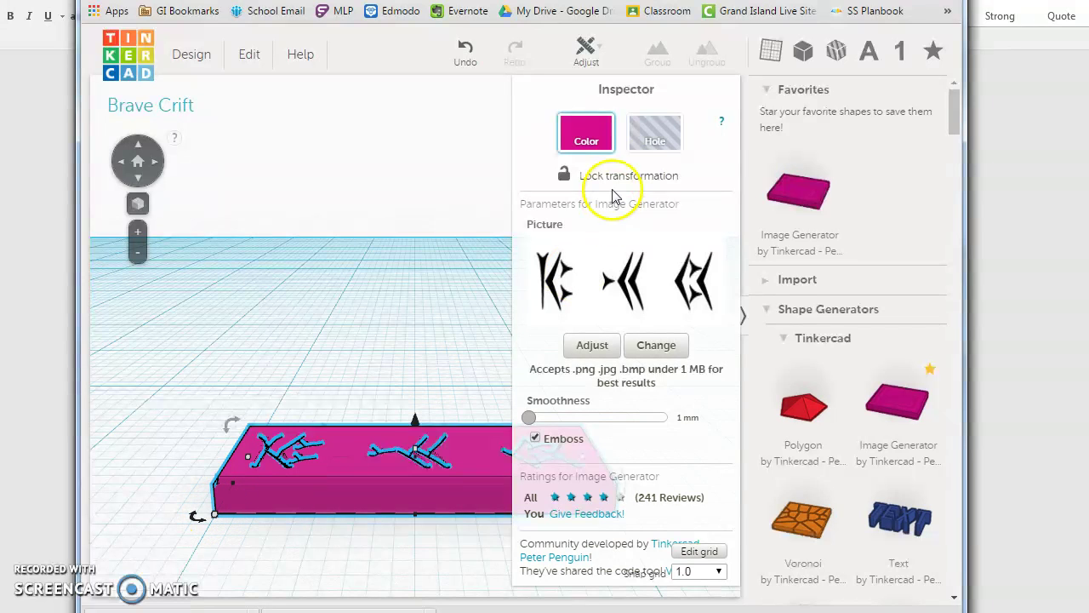
click(572, 471)
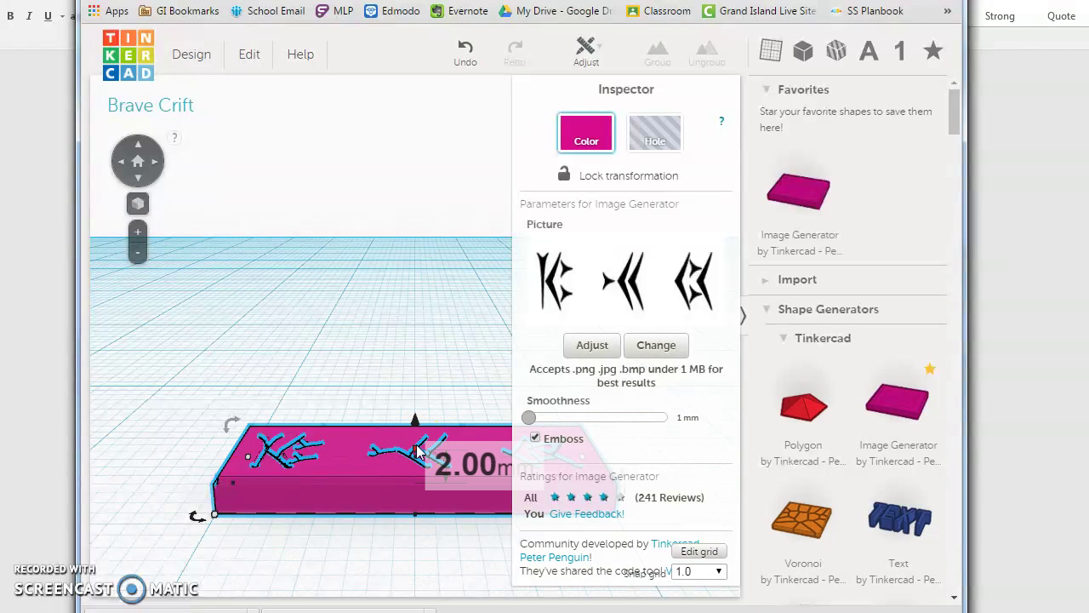
Add a Torus from Basic Shapes to the workplane
click(800, 51)
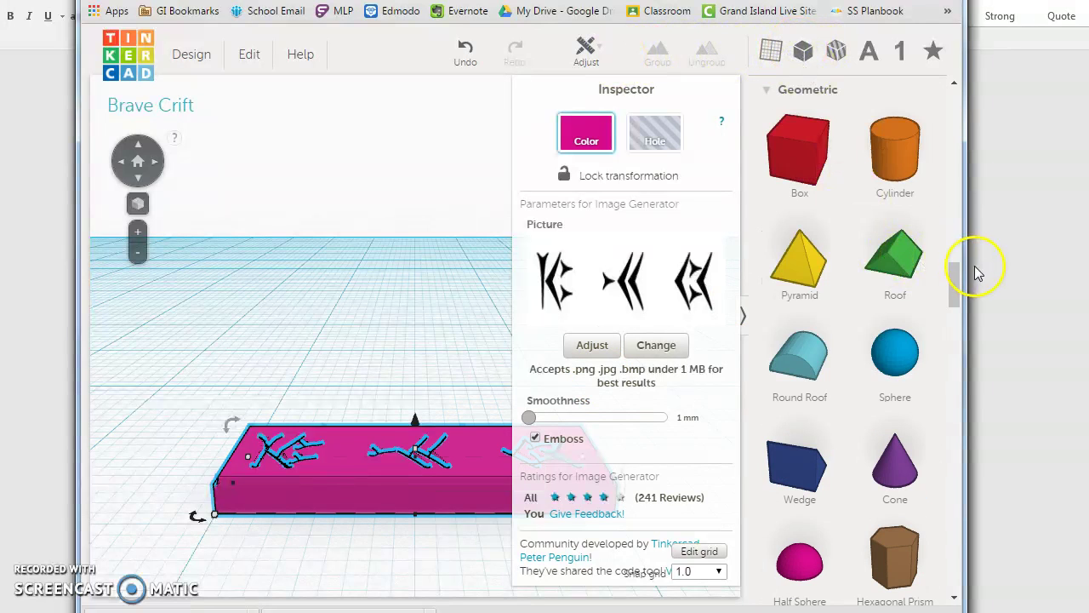
drag(960, 286, 953, 313)
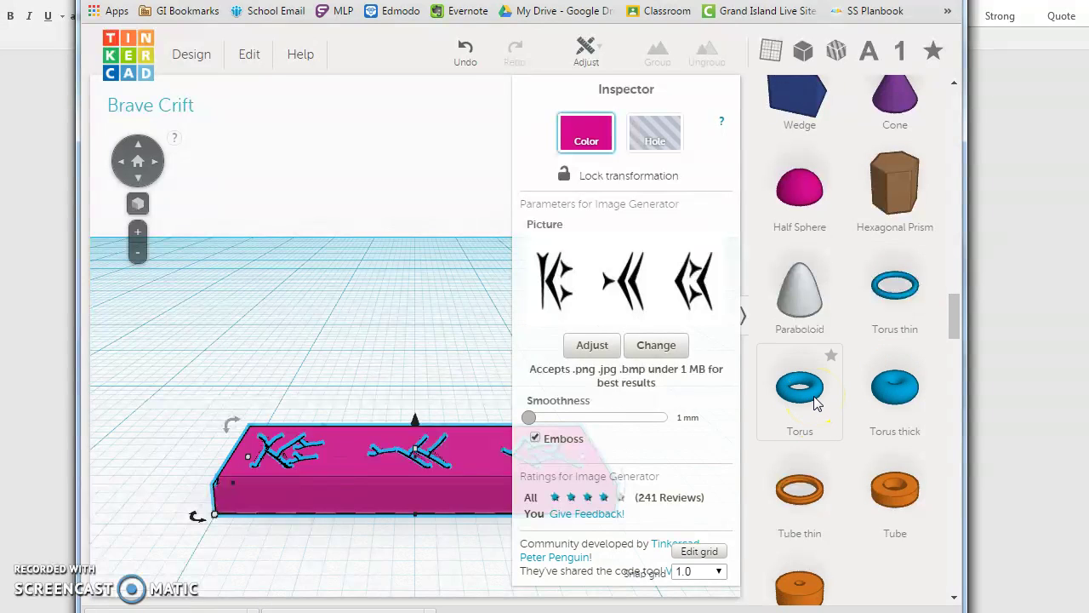
drag(815, 403, 207, 473)
scroll(213, 472, down, 2)
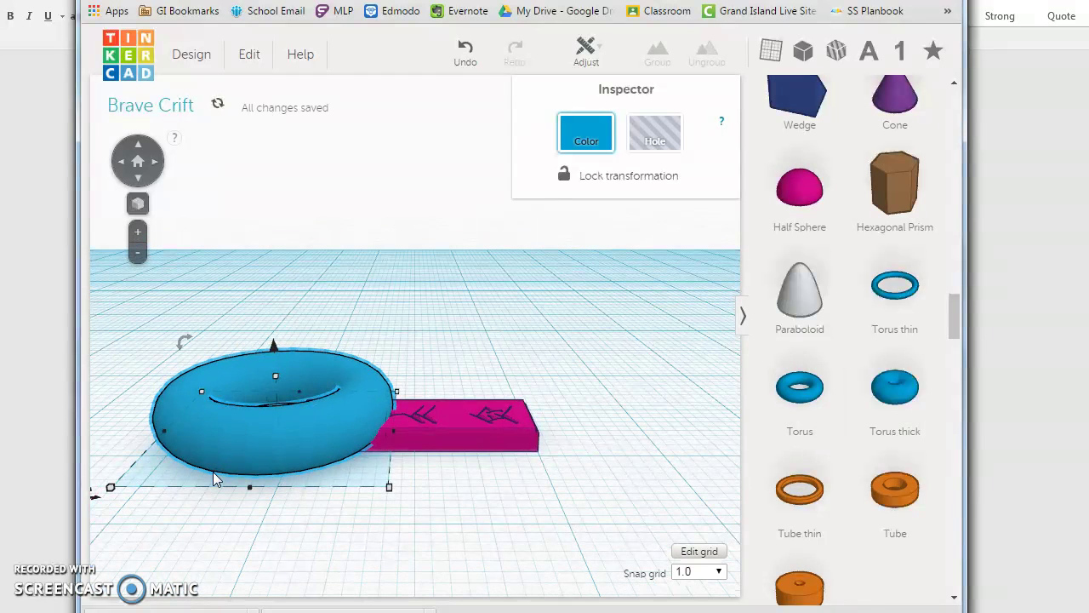
click(390, 486)
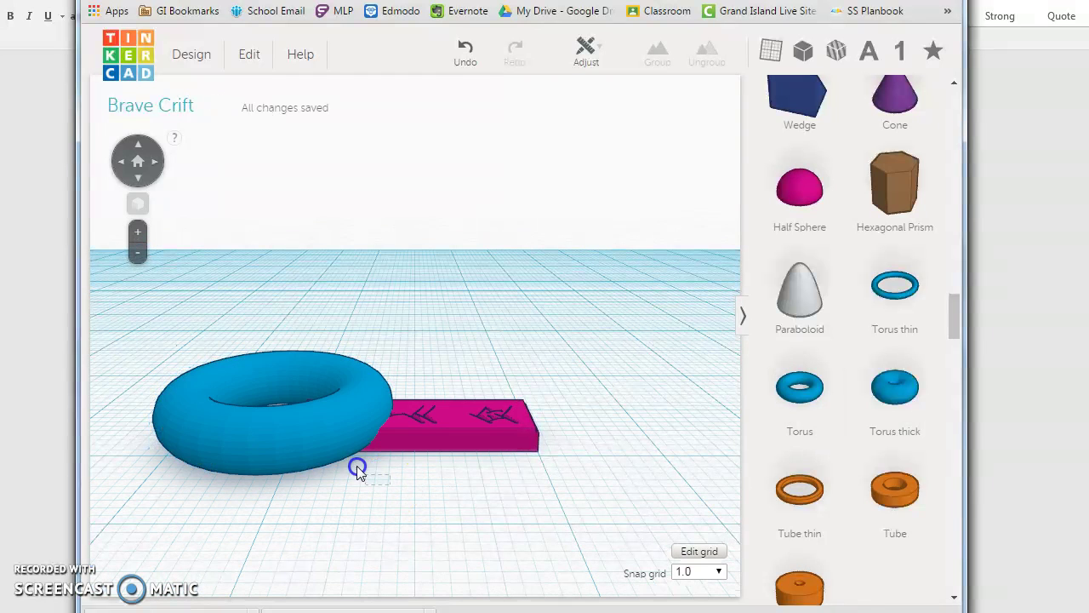
Shrink the torus to 2 mm tall, 19 mm wide and about 8 mm deep
click(303, 438)
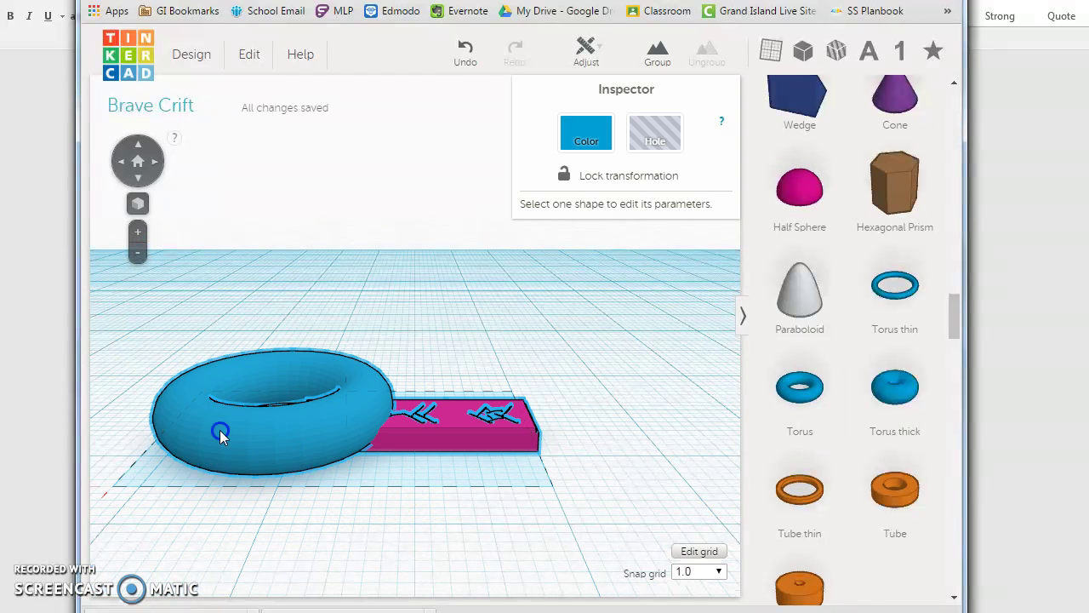
click(620, 505)
click(278, 423)
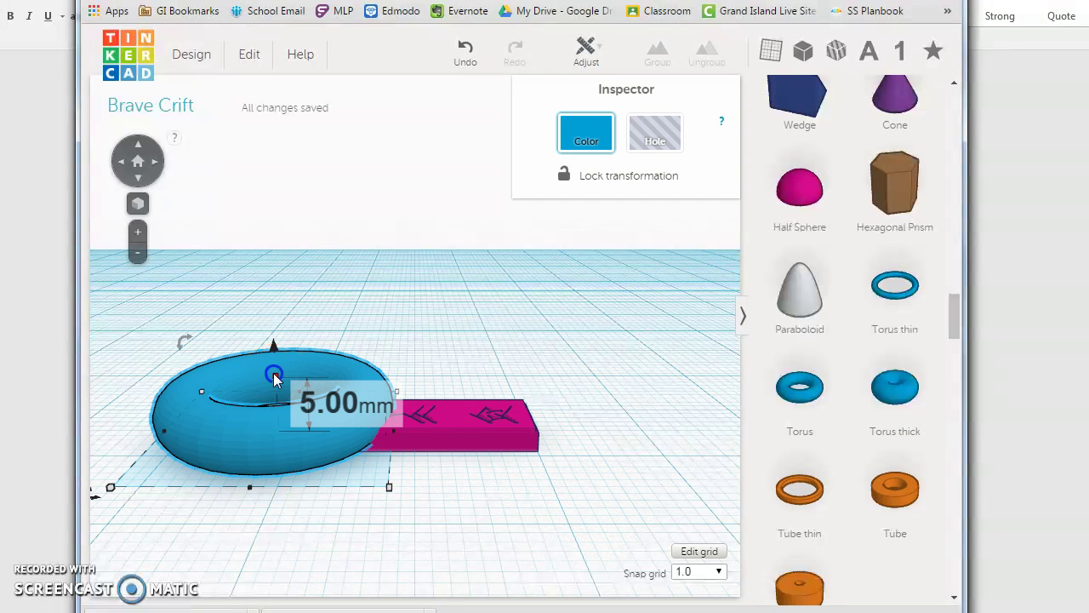
drag(275, 385, 284, 410)
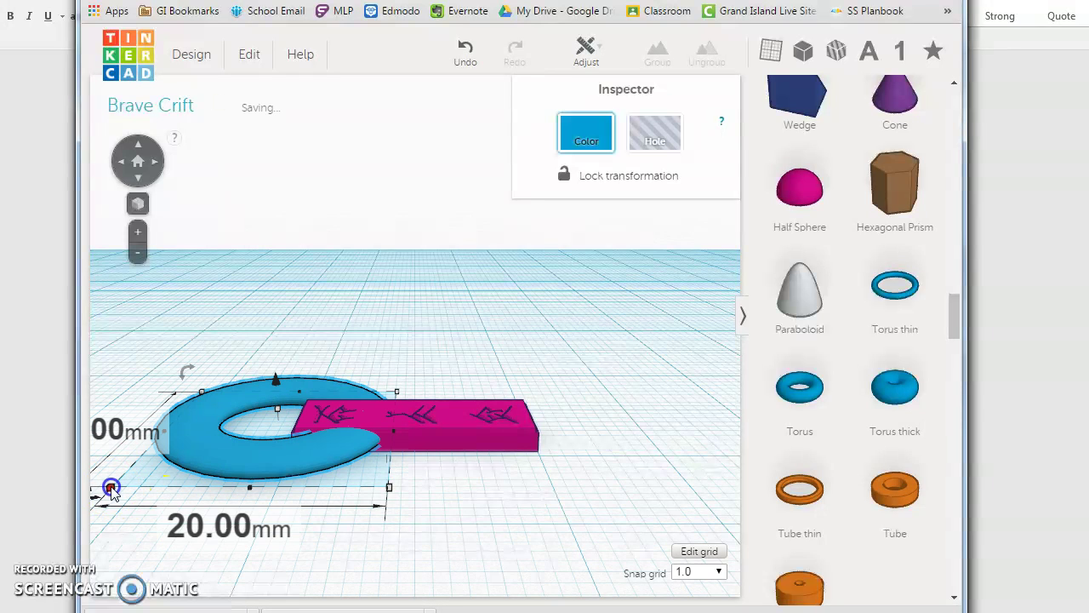
drag(110, 486, 236, 459)
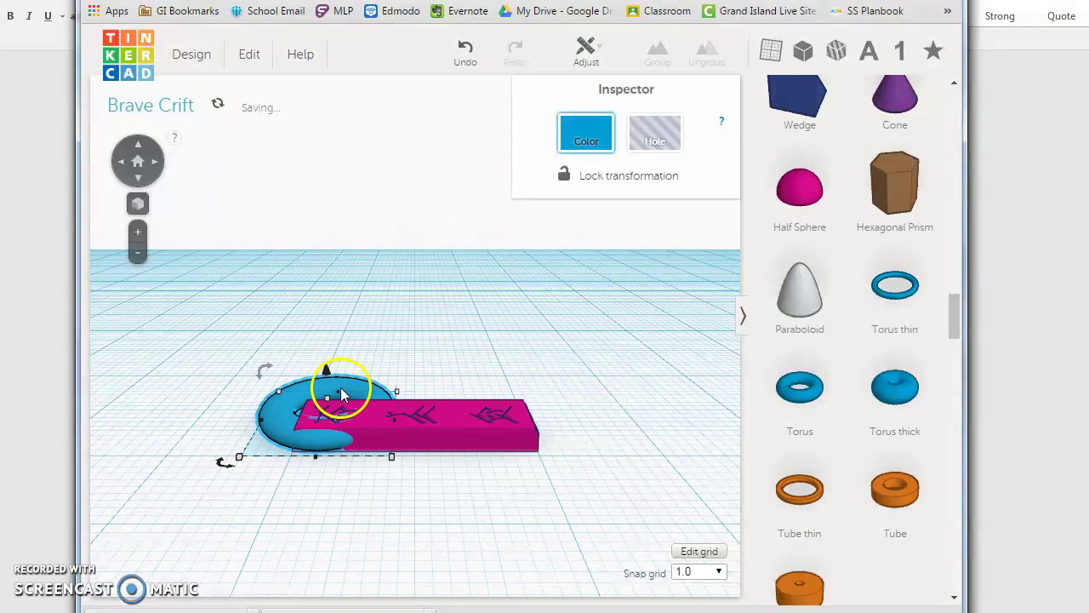
drag(337, 396, 317, 412)
click(323, 417)
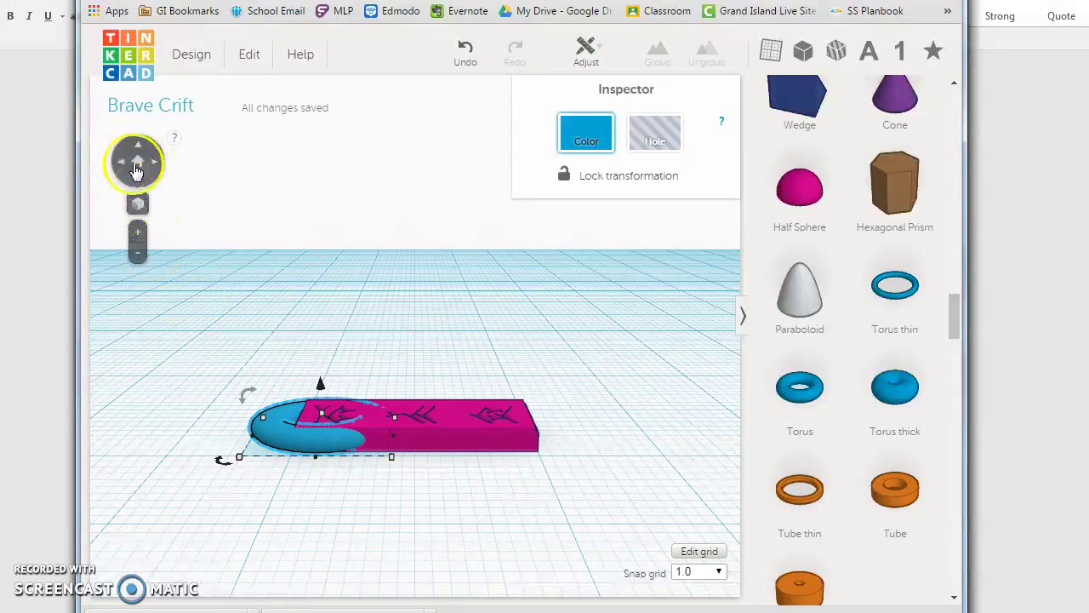
Position the torus at the slab's left end, partly overlapping it
click(137, 175)
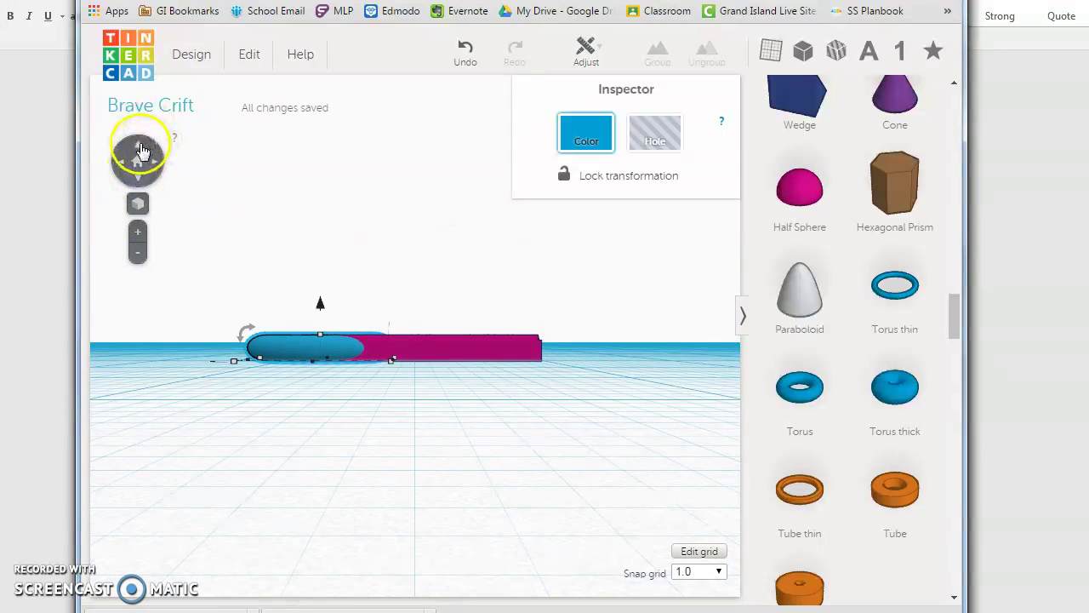
click(141, 148)
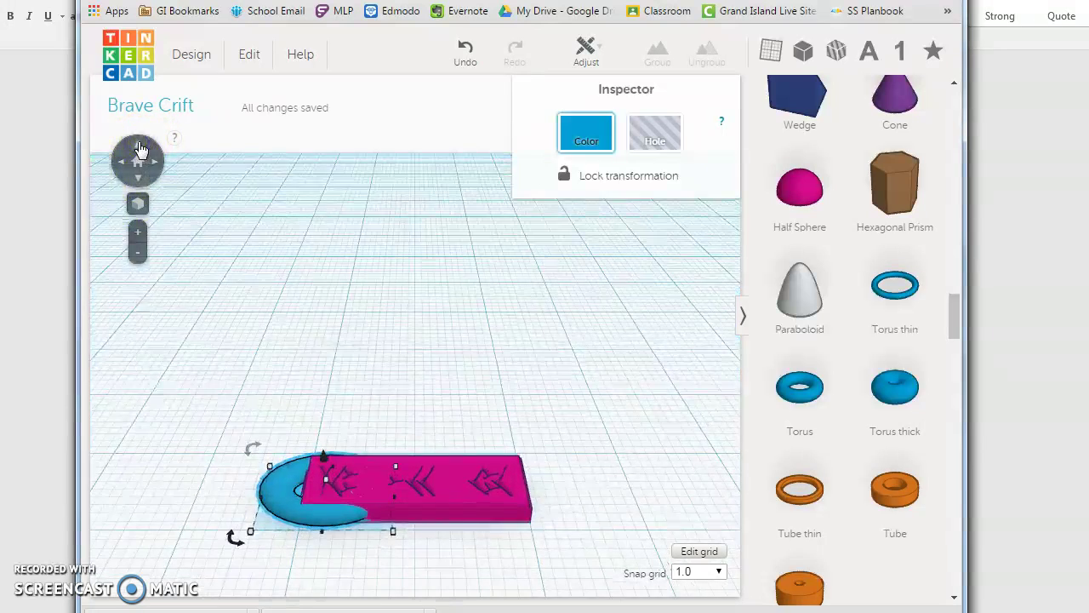
click(281, 553)
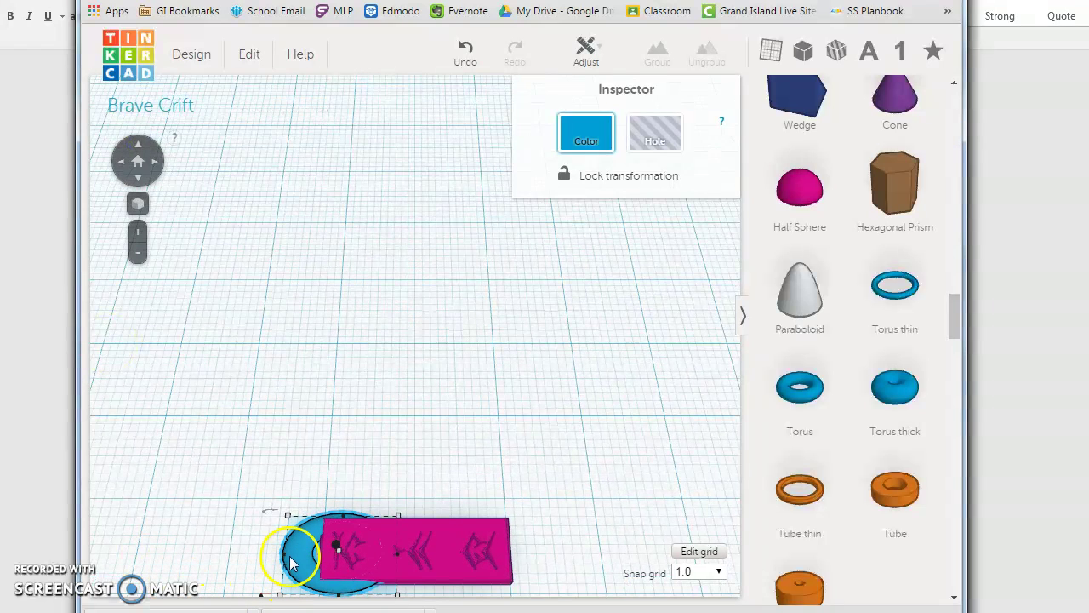
drag(286, 557, 311, 558)
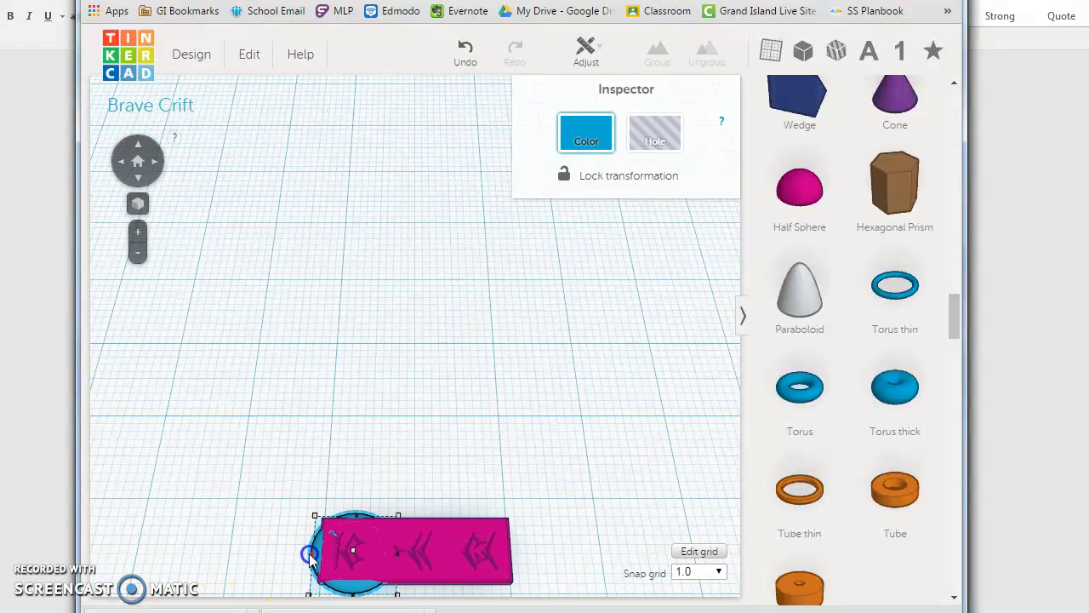
scroll(340, 577, down, 2)
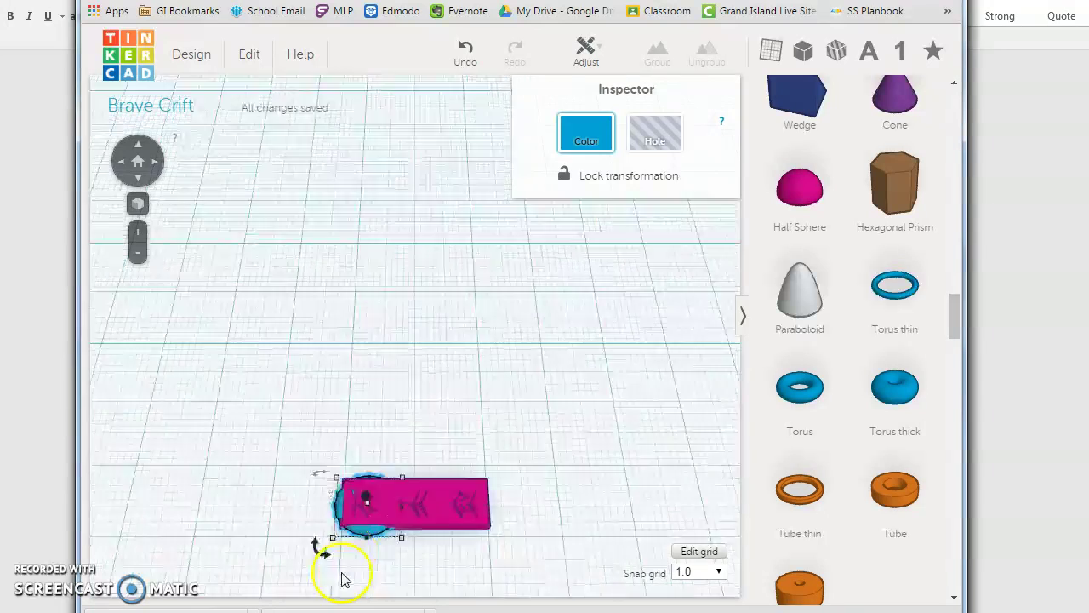
drag(368, 515, 344, 517)
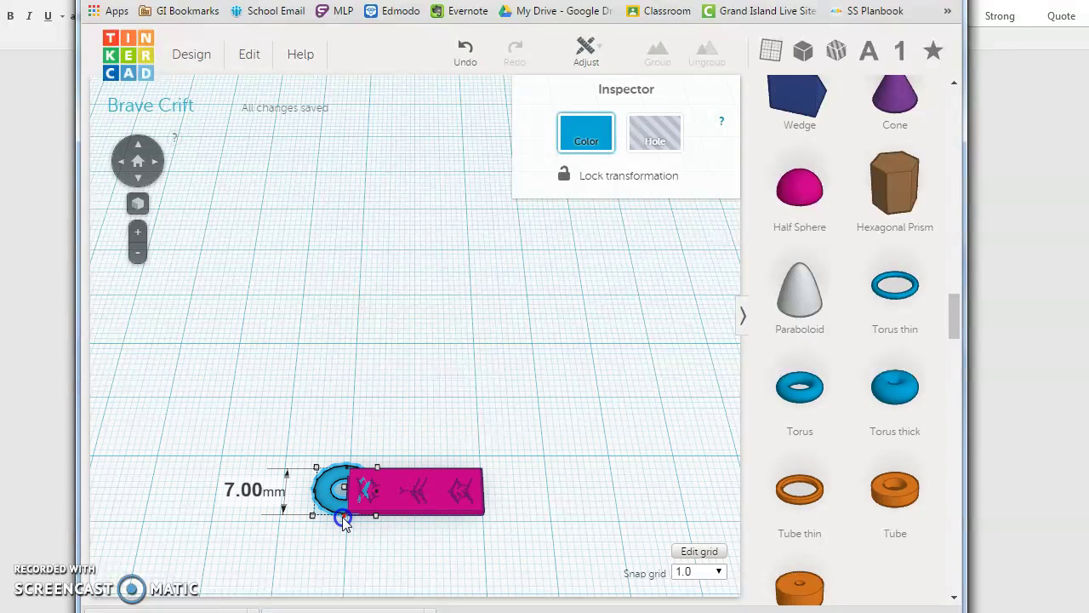
Reduce the torus depth to 6 mm
click(347, 468)
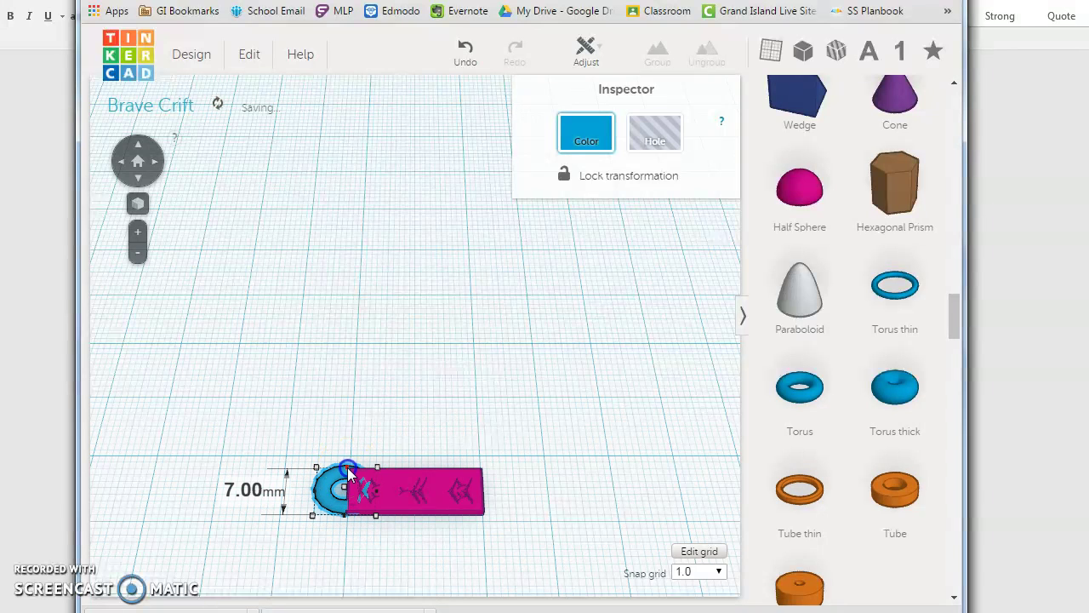
drag(347, 471, 350, 477)
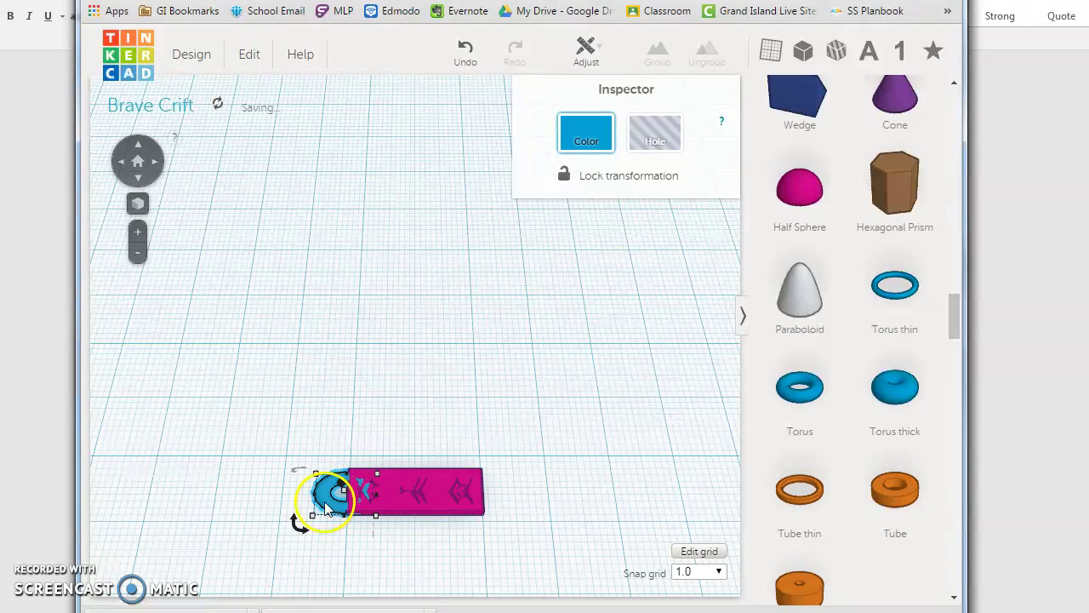
click(136, 180)
drag(136, 179, 138, 185)
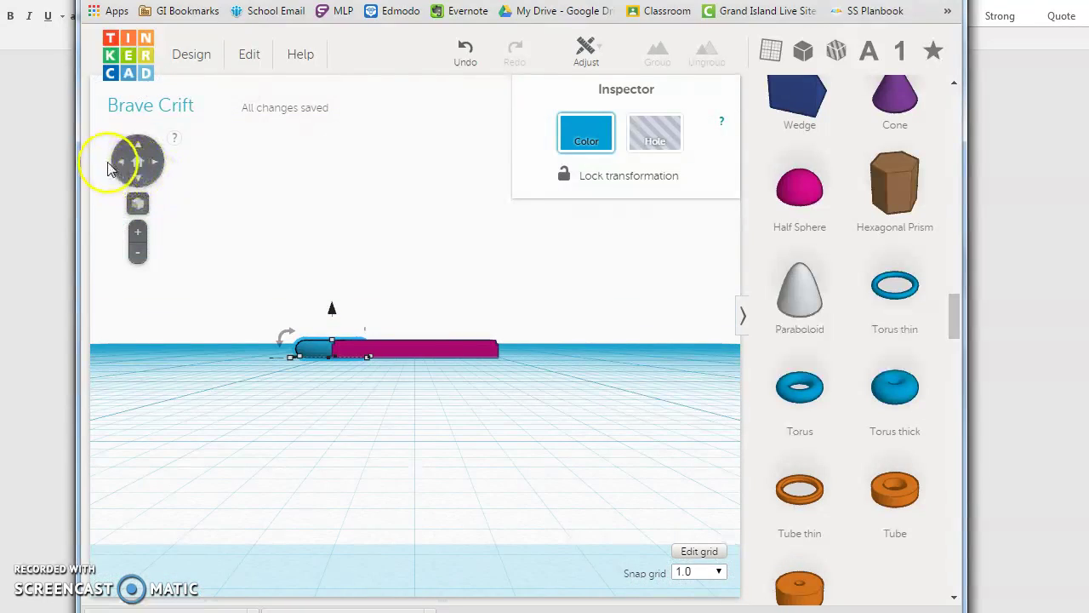
Orbit the view sideways until the torus end of the tablet faces left
click(122, 163)
drag(123, 169, 122, 170)
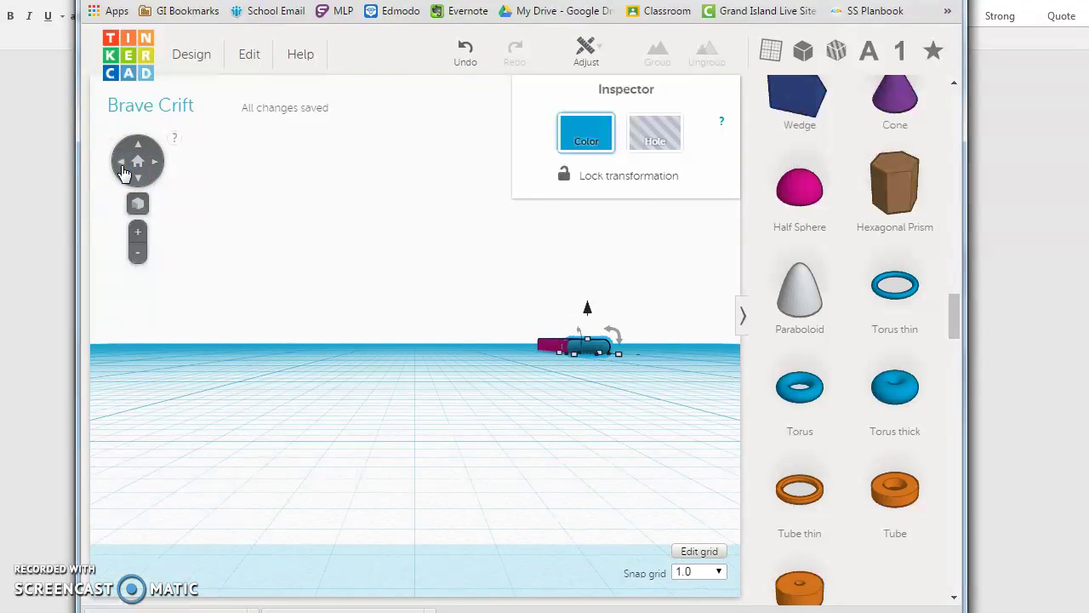
click(154, 164)
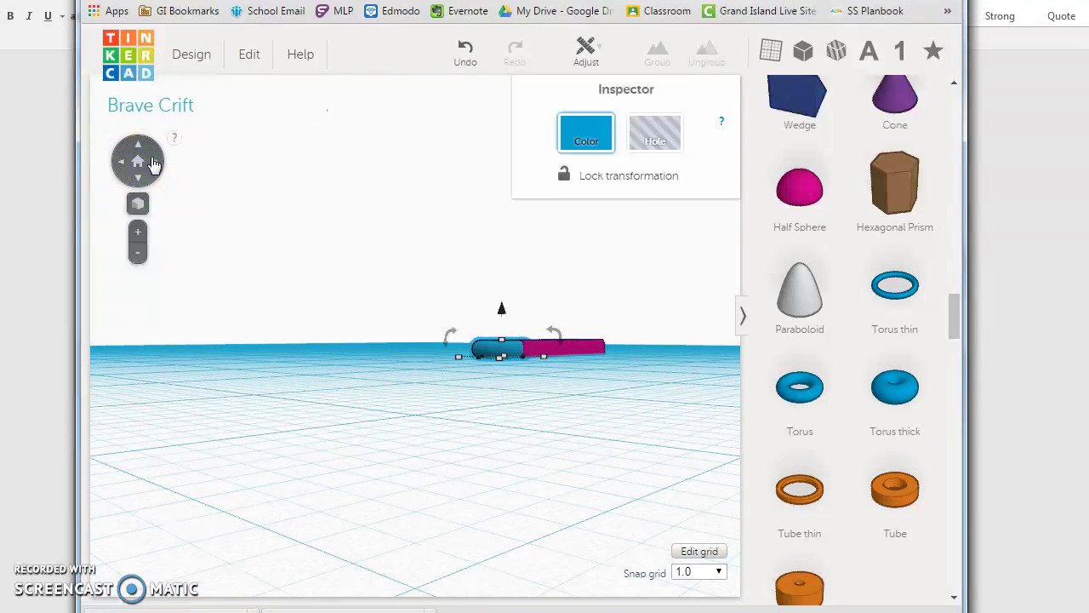
drag(122, 168, 123, 170)
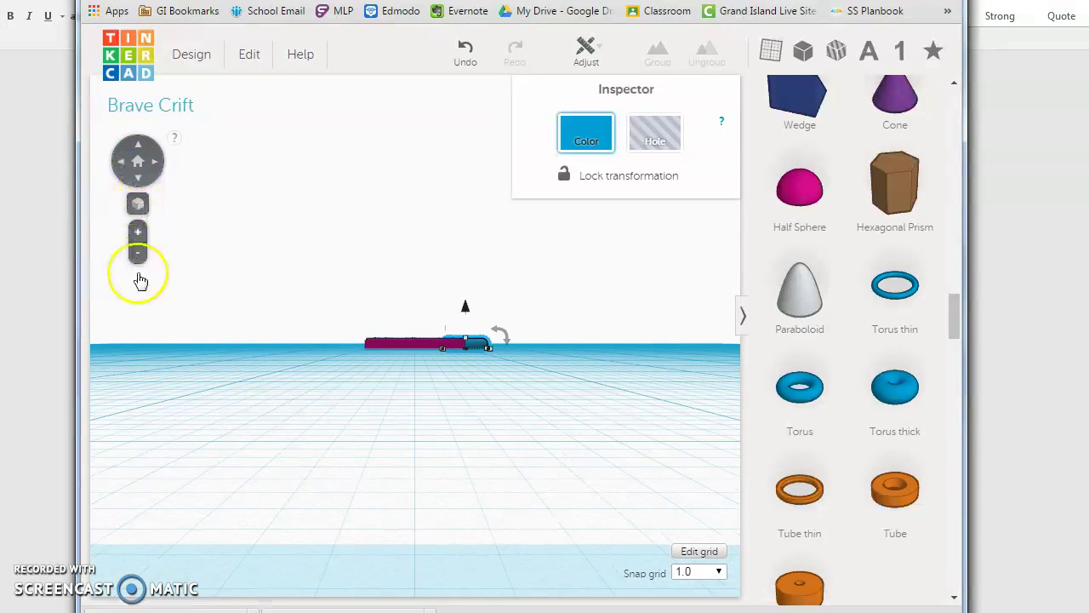
scroll(299, 384, up, 5)
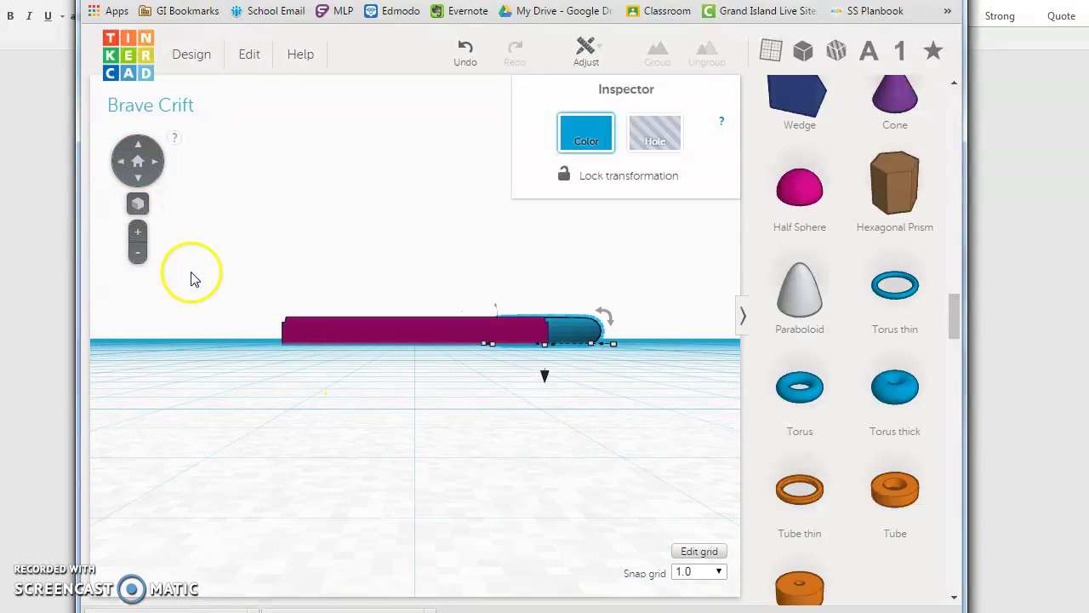
drag(119, 168, 119, 168)
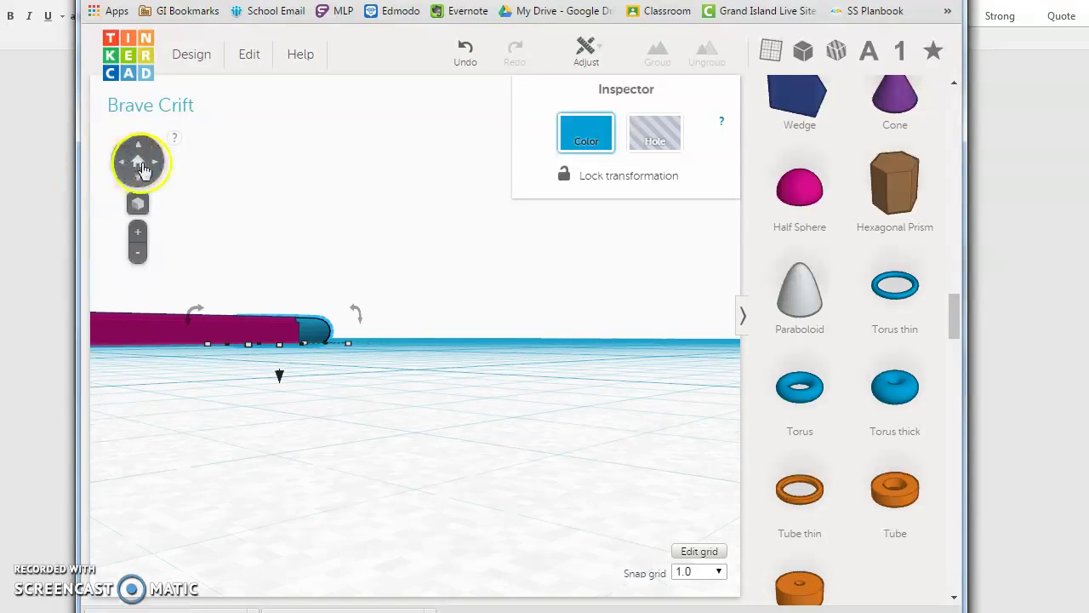
click(142, 170)
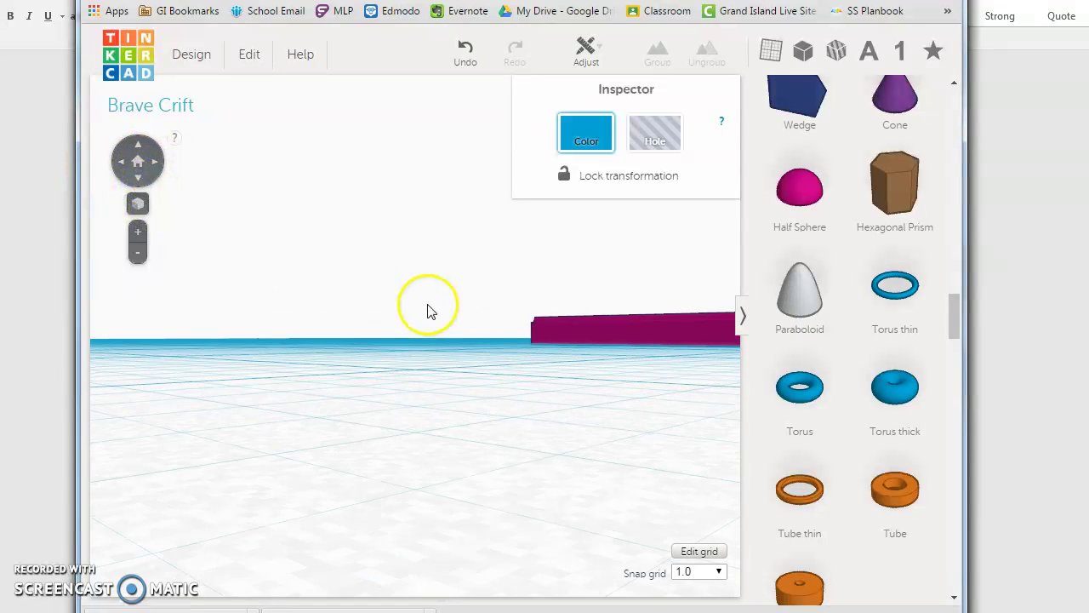
click(121, 163)
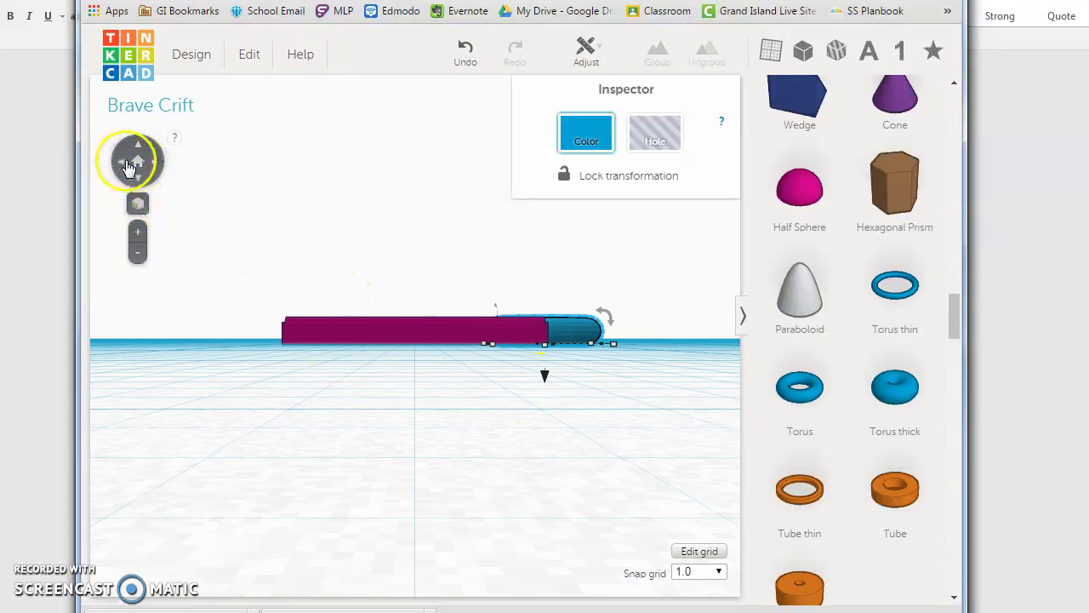
click(124, 164)
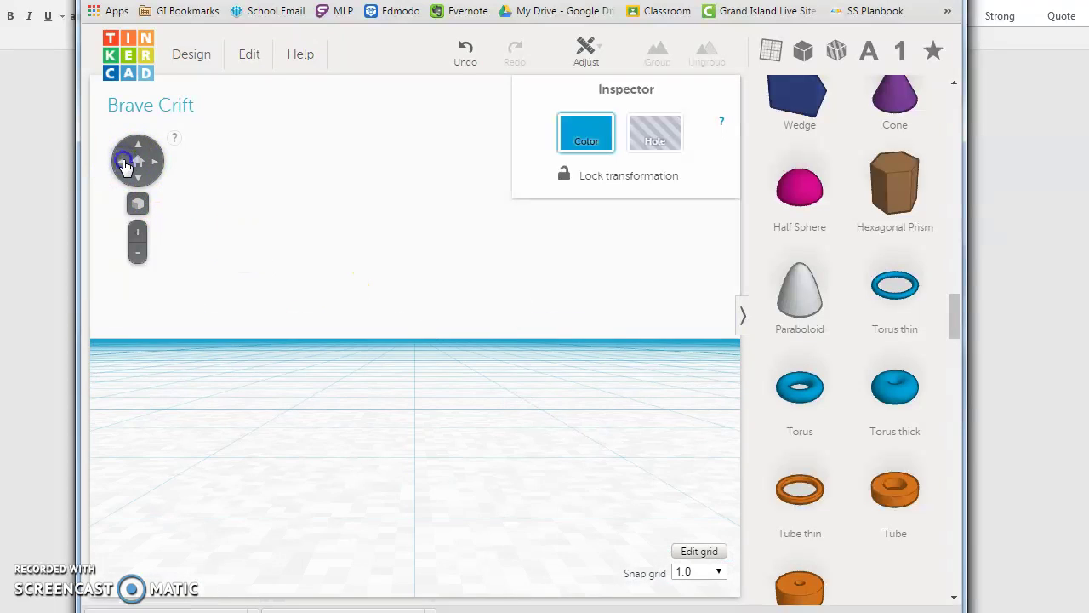
click(124, 164)
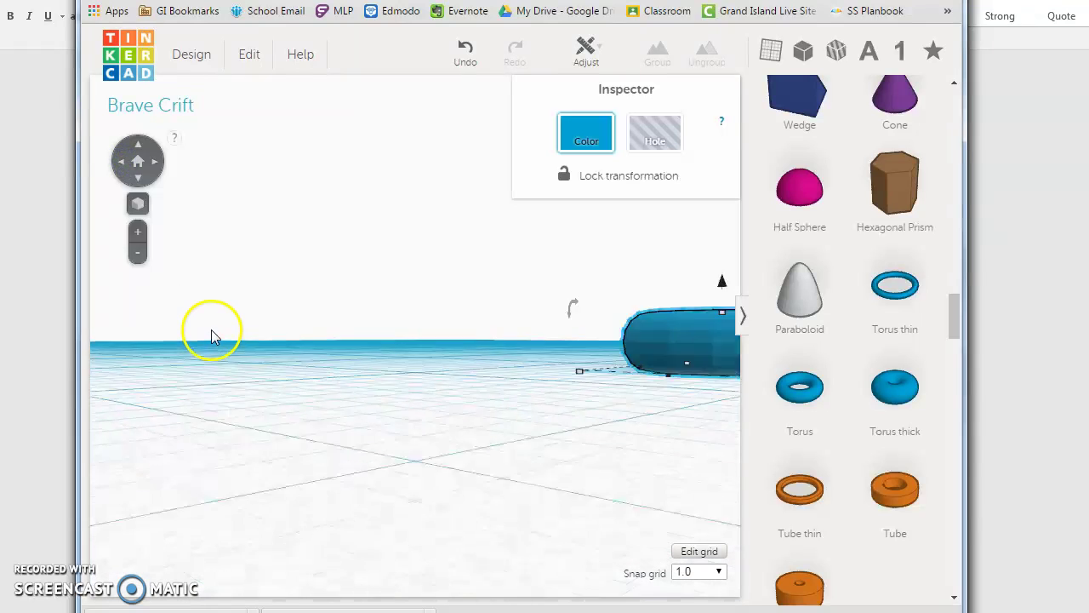
click(125, 165)
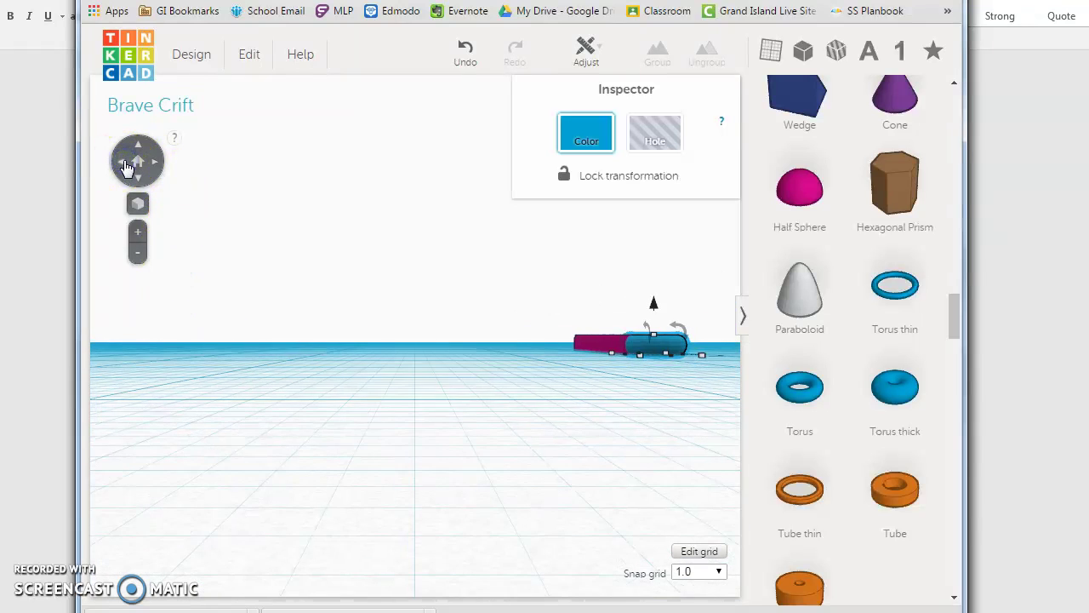
click(151, 171)
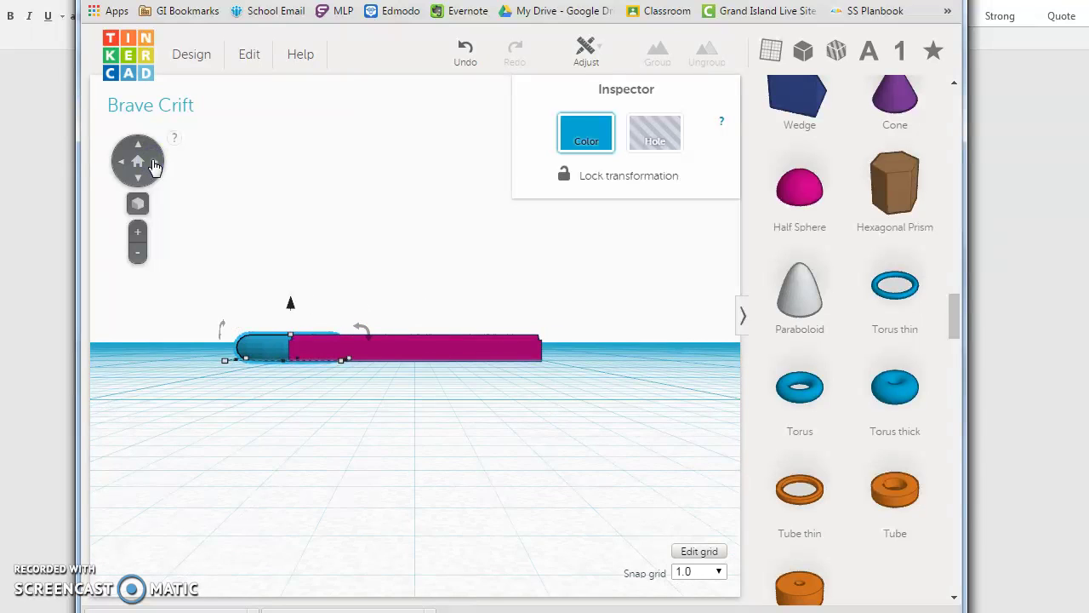
Tilt the view to look straight down on the tablet and torus
click(137, 179)
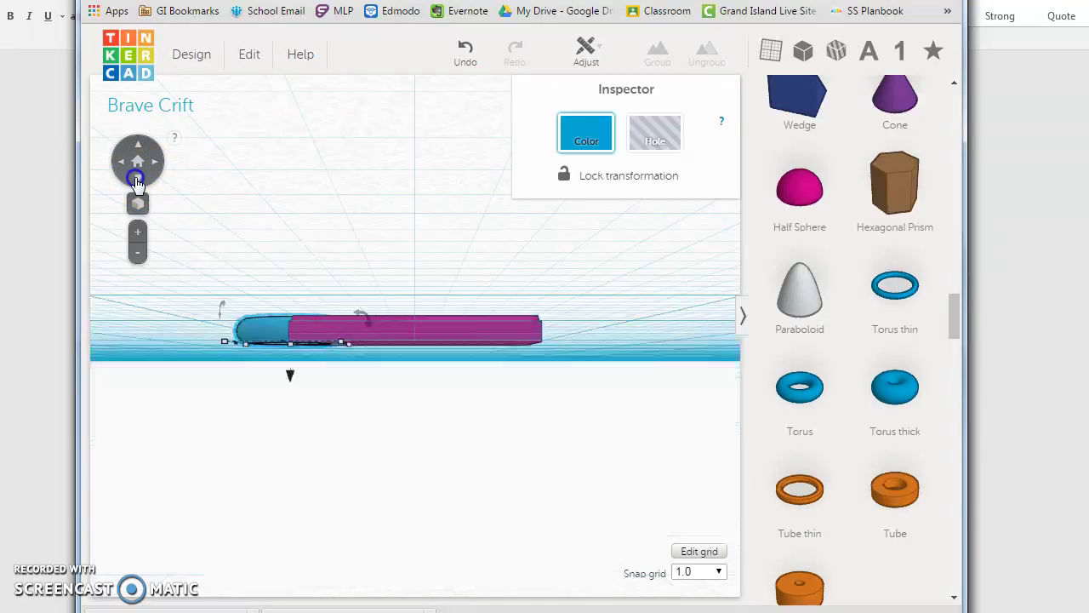
click(139, 151)
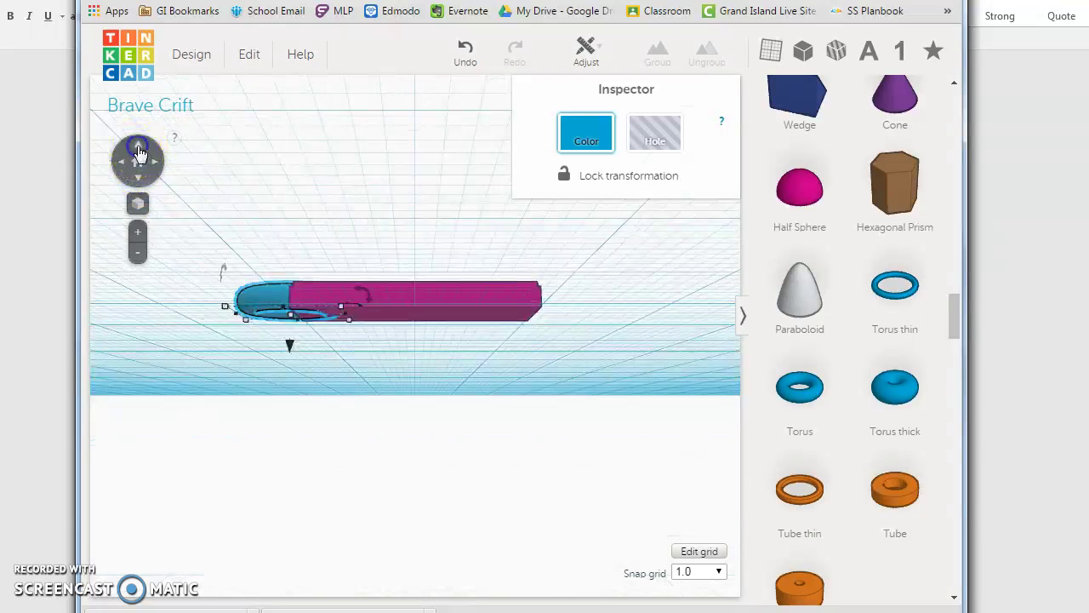
click(141, 151)
click(139, 152)
click(139, 151)
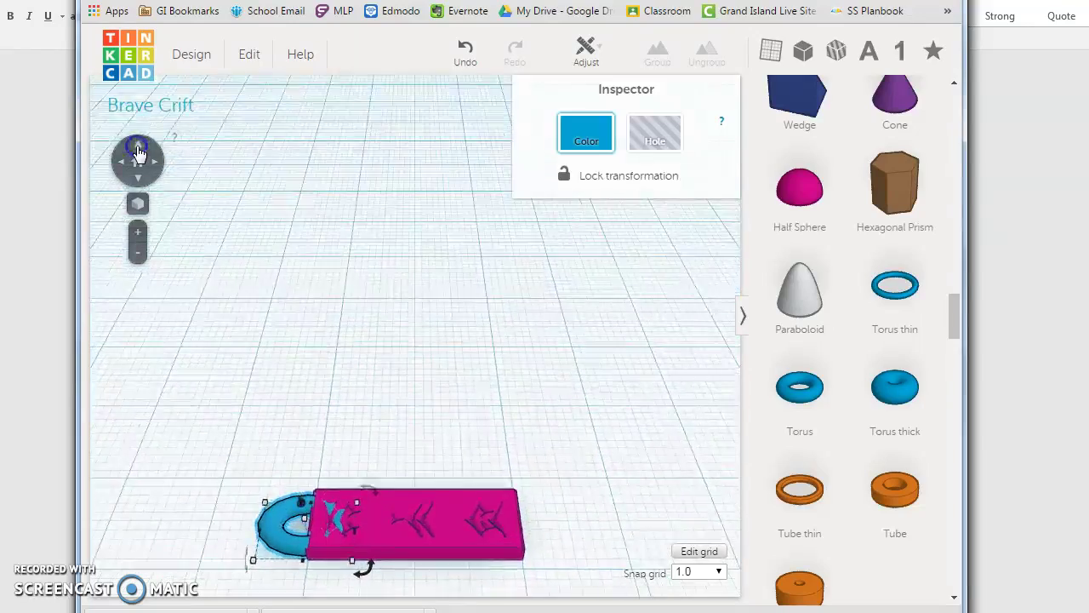
click(139, 152)
click(267, 554)
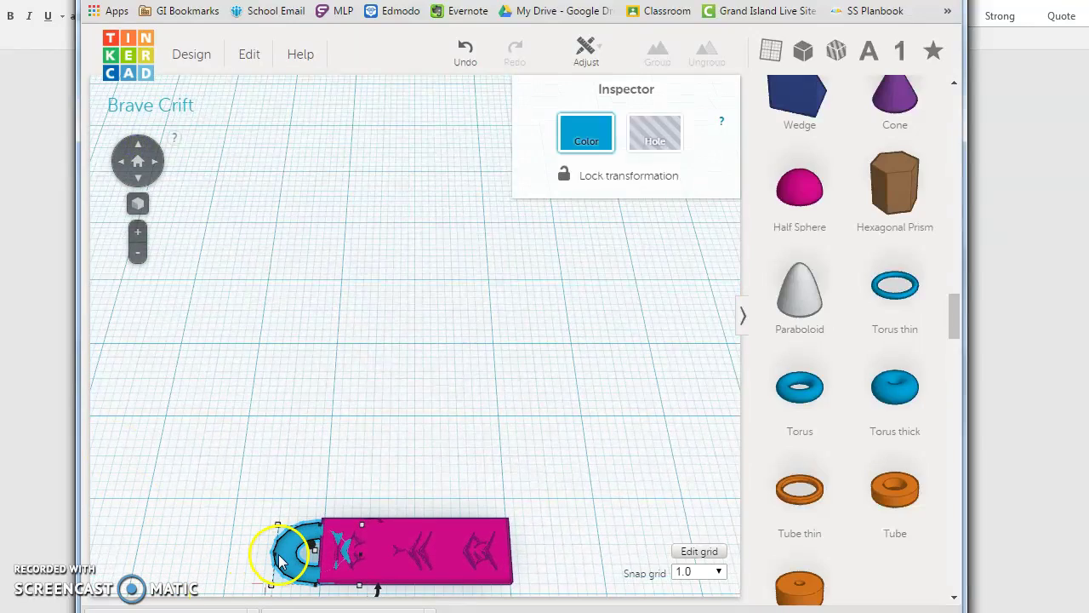
Push the torus against the tablet's end and colour it the tablet's magenta
drag(279, 559, 288, 558)
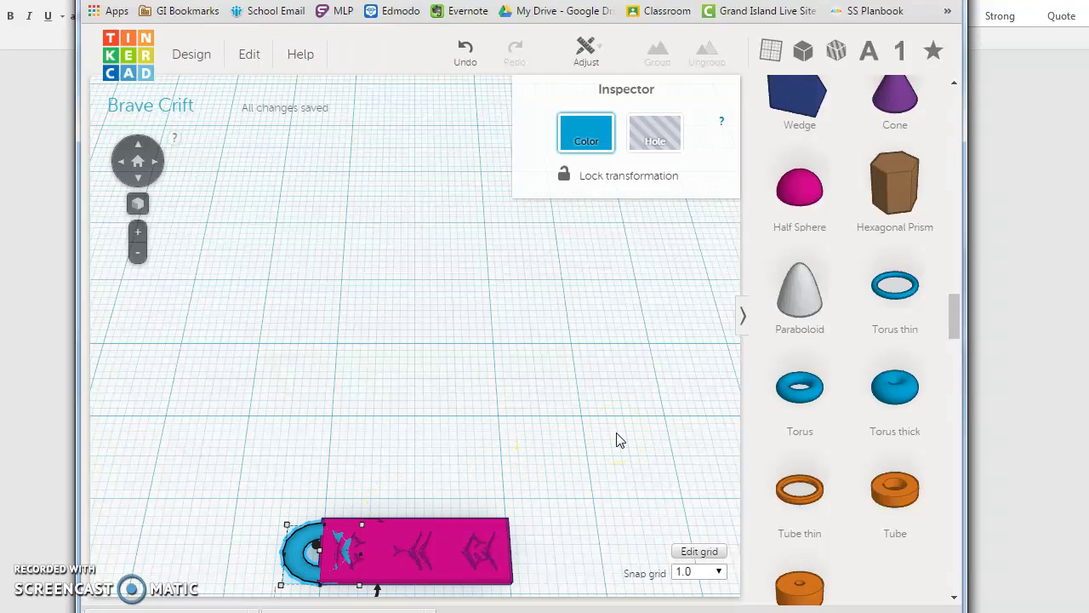
click(574, 133)
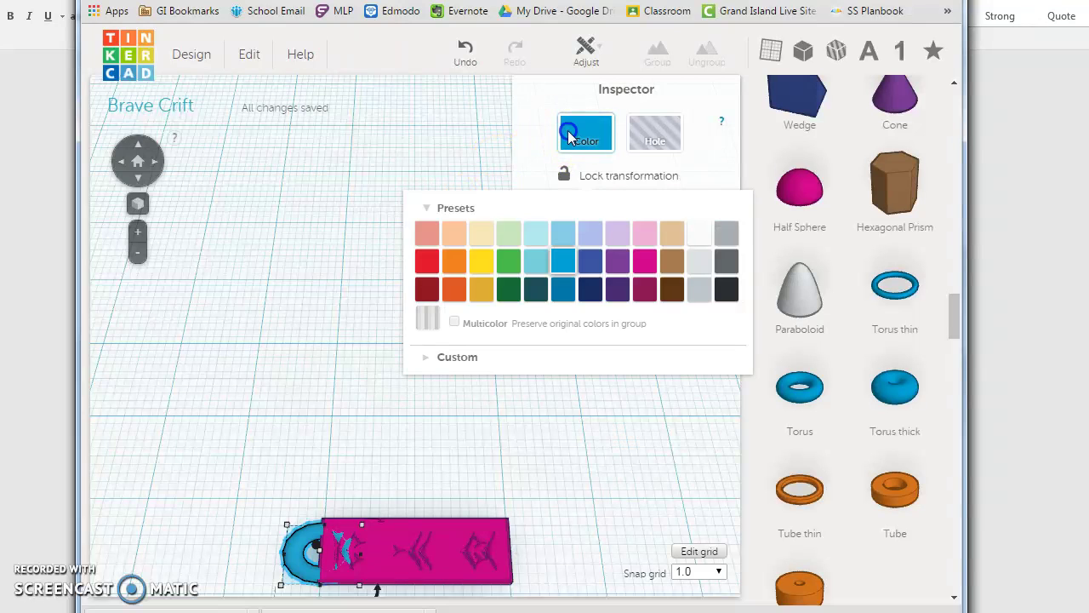
click(653, 262)
click(616, 458)
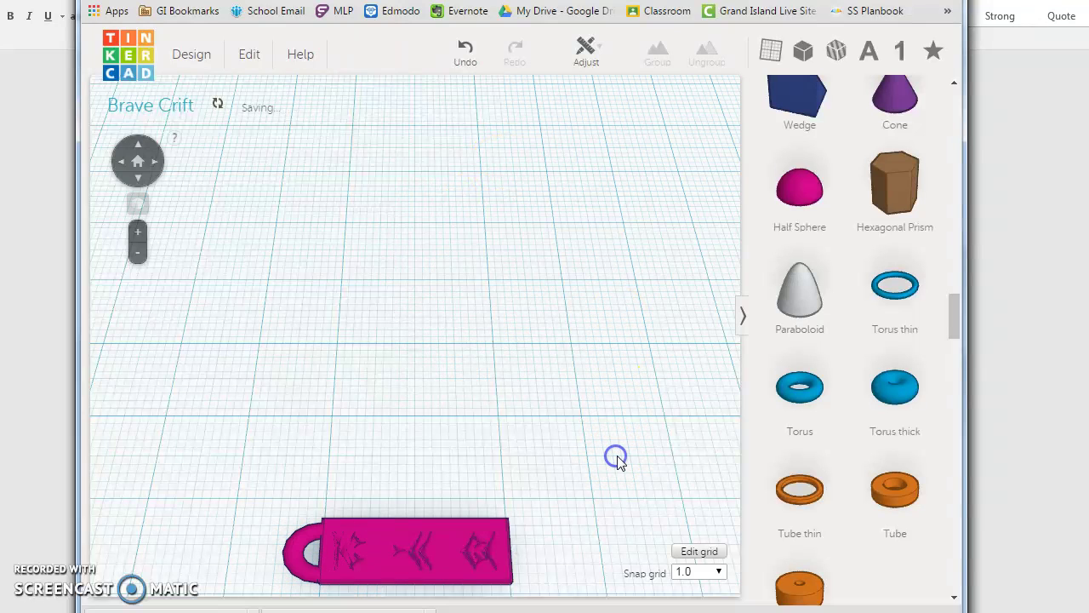
scroll(619, 460, down, 2)
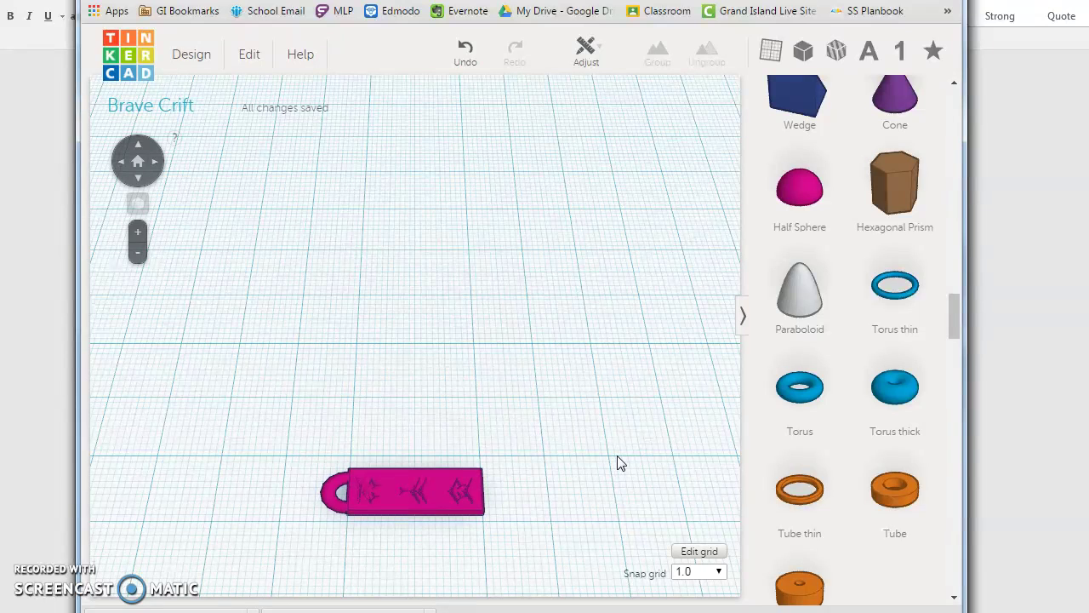
Group the tablet and torus into a single keychain object
click(345, 509)
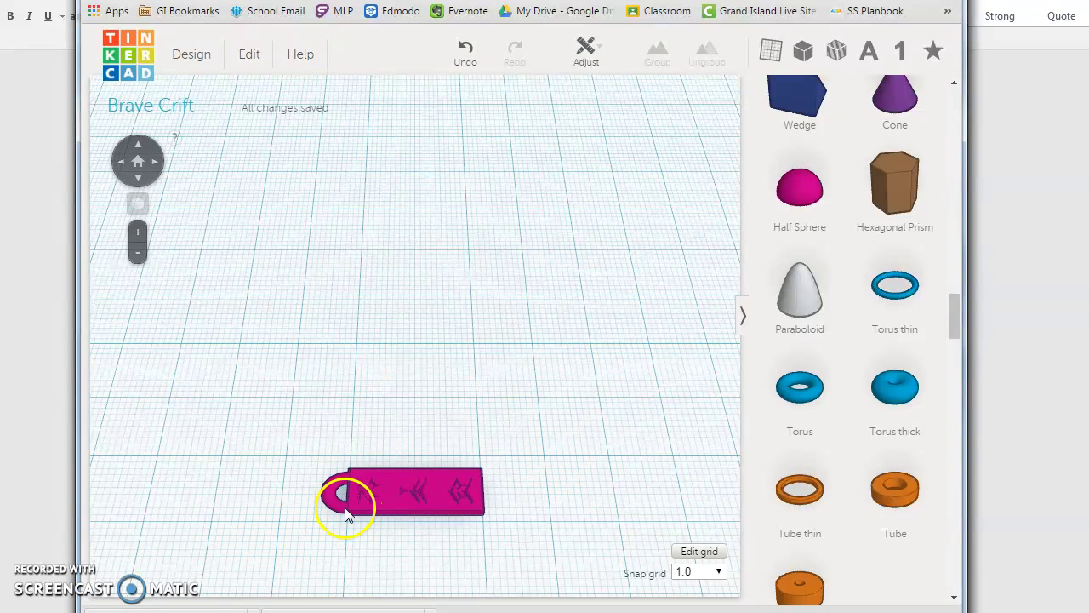
click(392, 479)
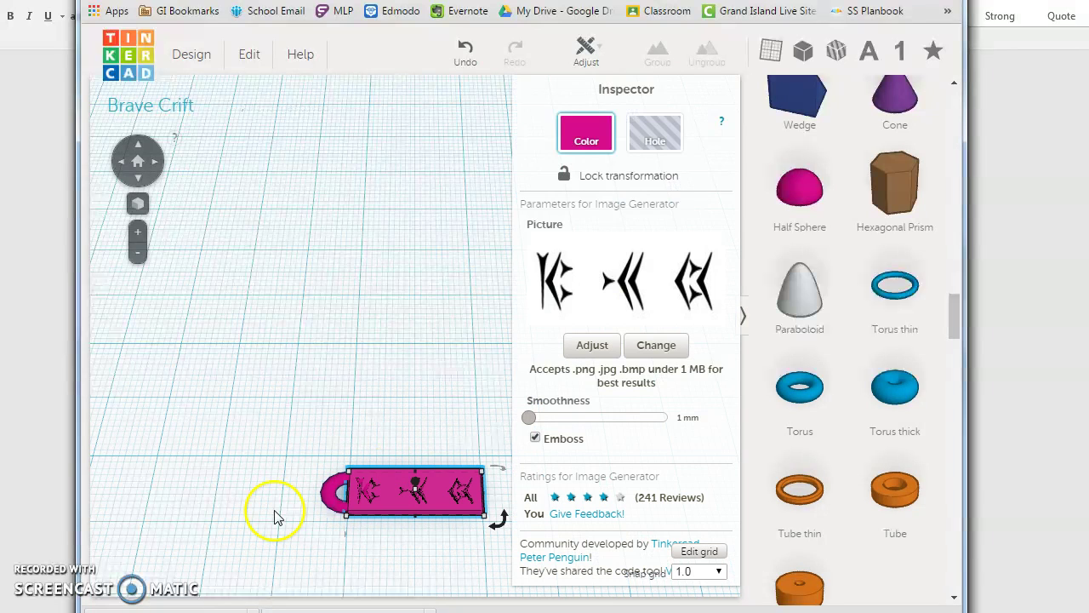
shift+click(329, 488)
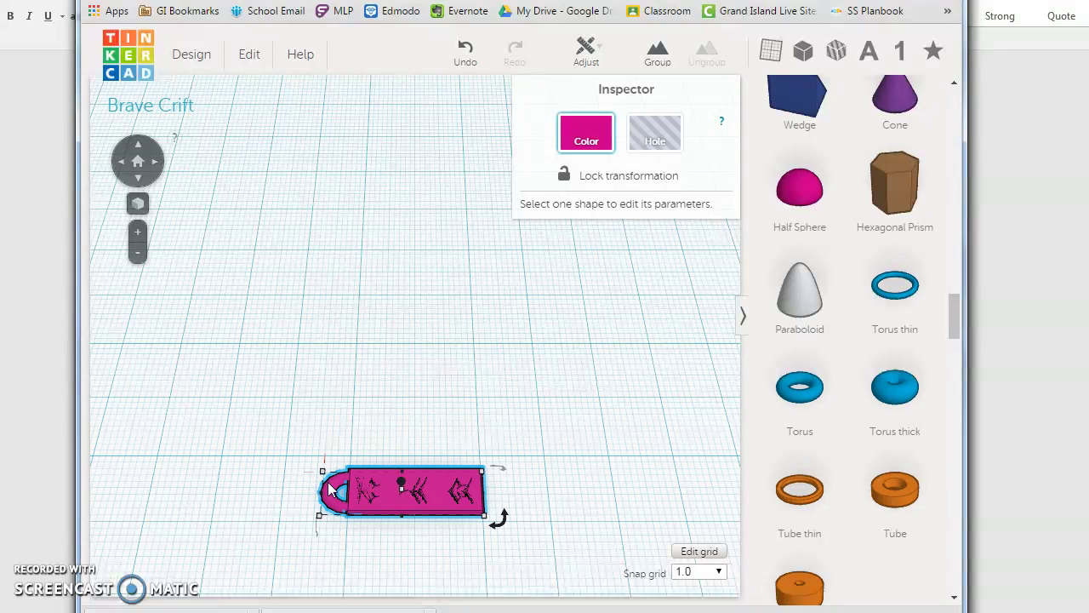
click(661, 54)
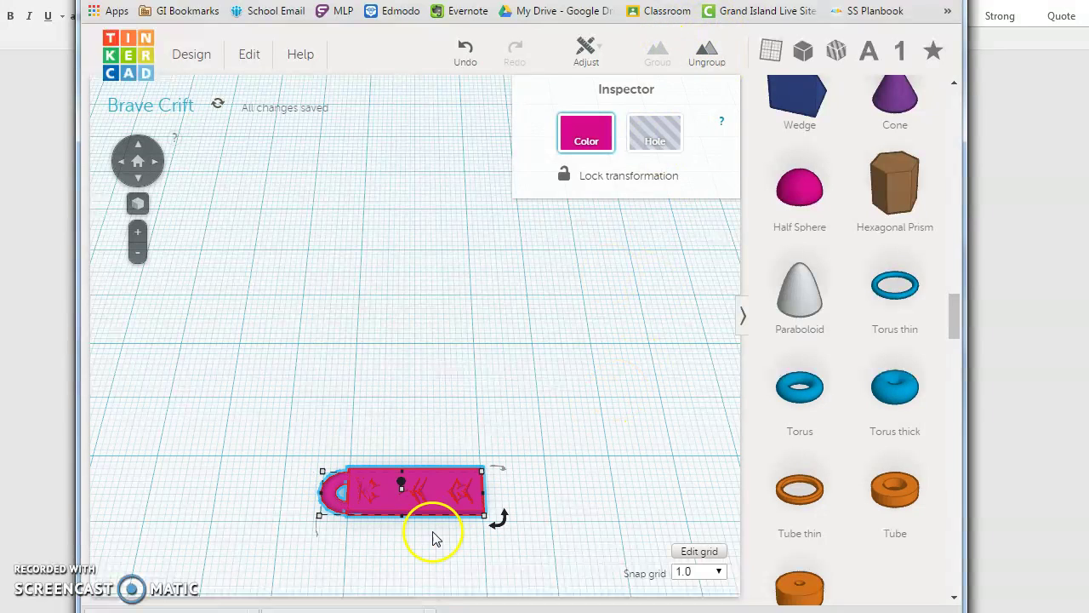
click(576, 494)
click(433, 508)
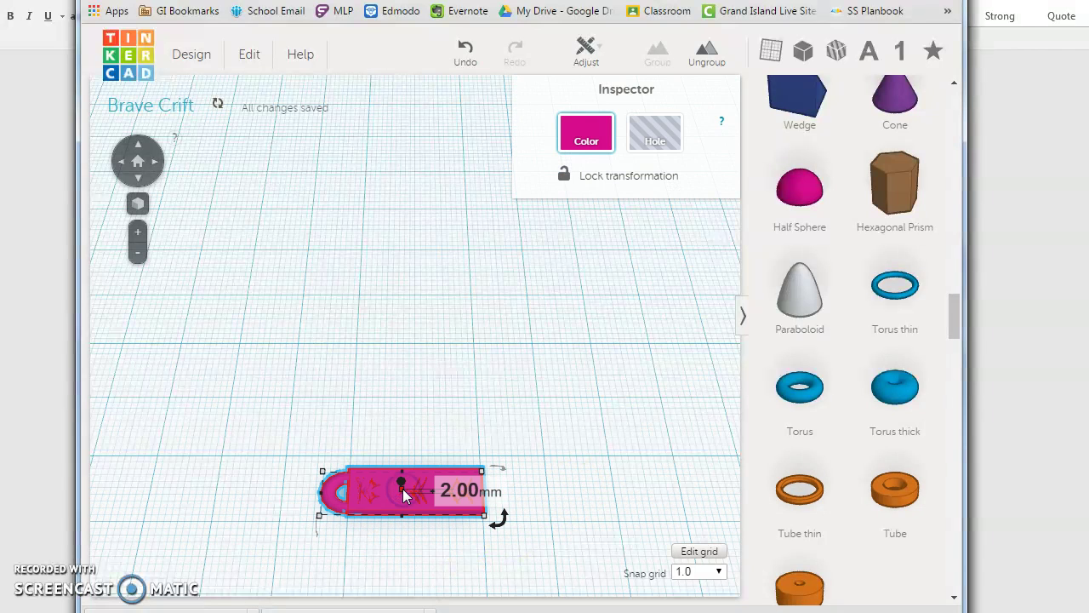
mouse_move(373, 490)
mouse_down()
mouse_move(554, 457)
mouse_move(455, 348)
mouse_move(372, 506)
mouse_move(369, 491)
mouse_up()
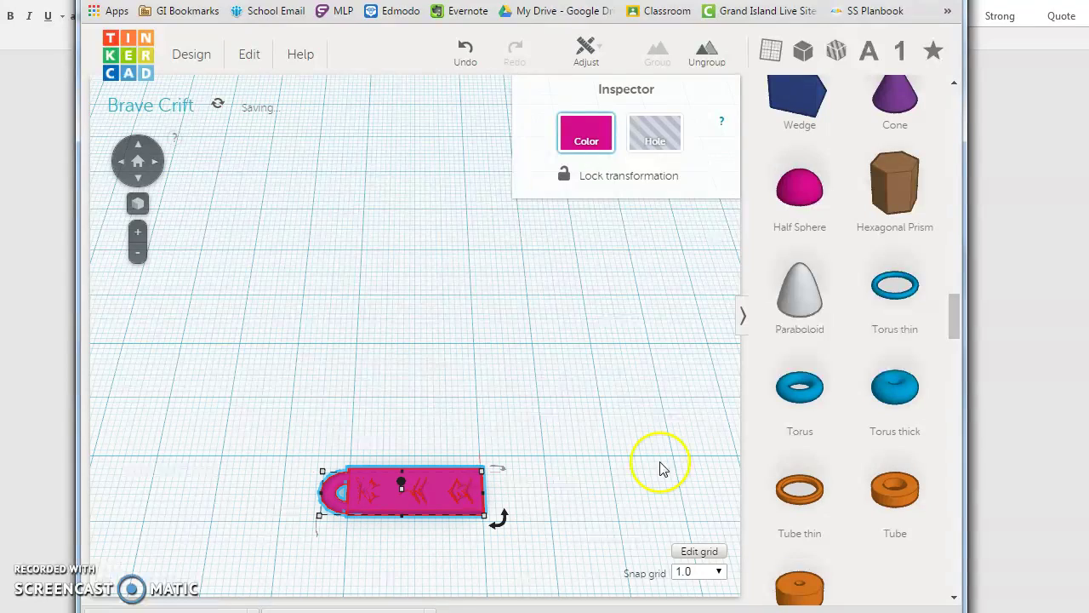
Download only the selected keychain as an STL via Download for 3D Printing
click(138, 177)
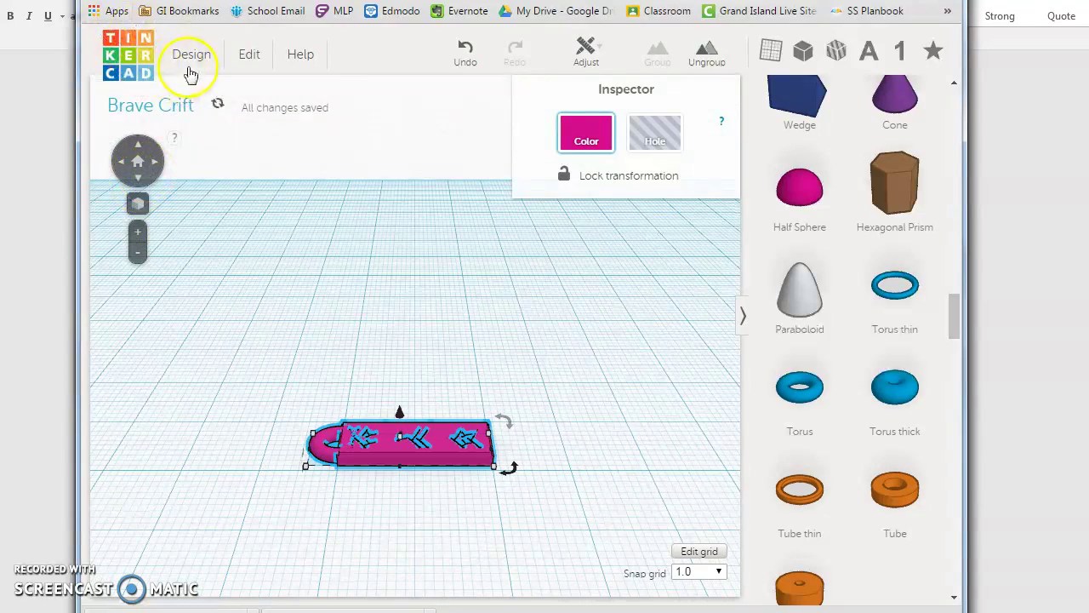
click(193, 56)
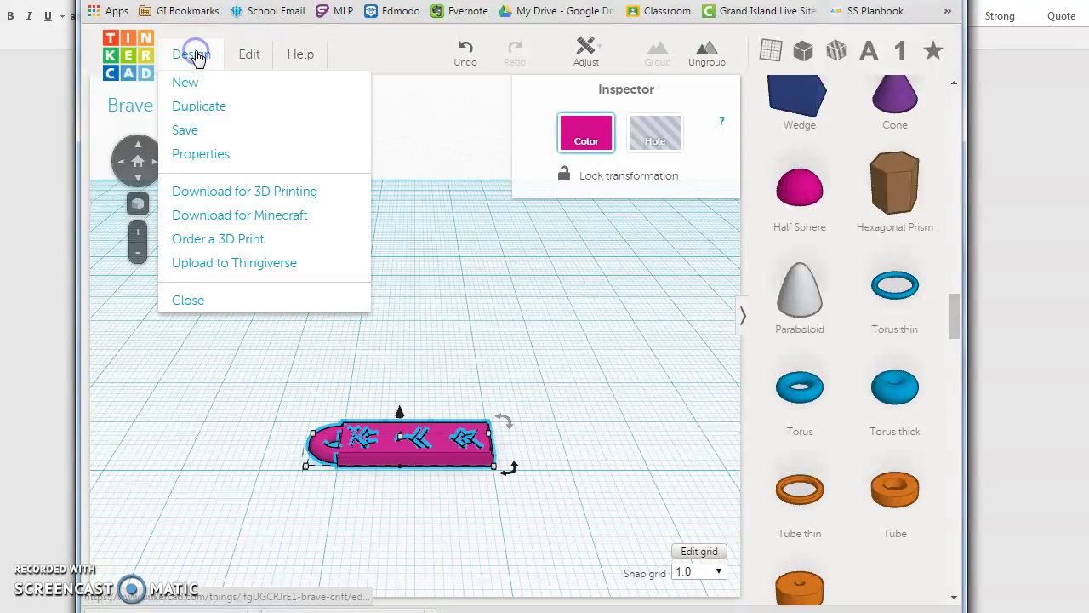
click(219, 193)
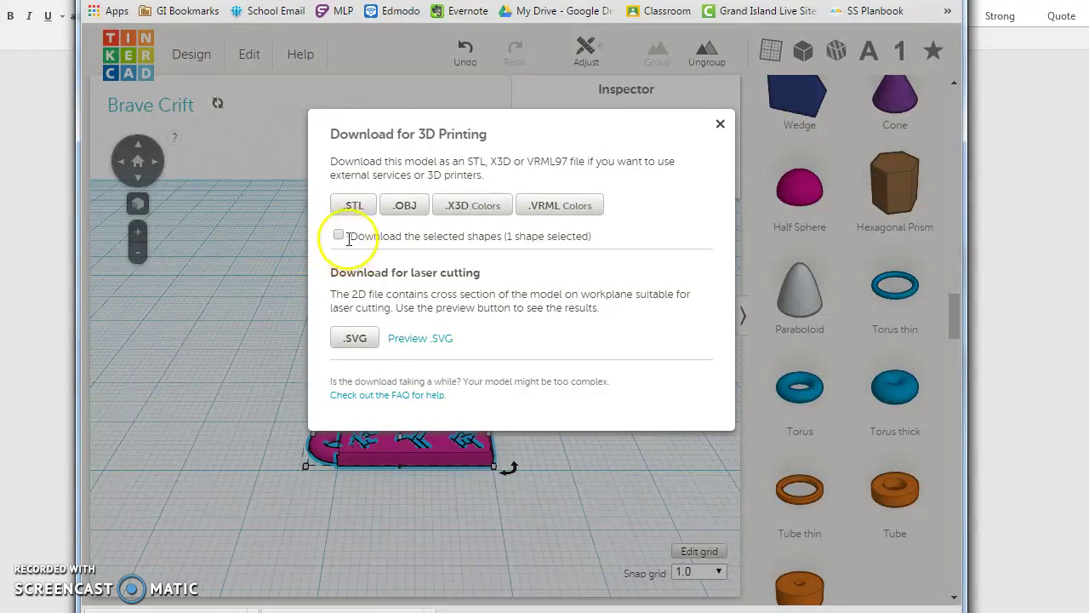
click(338, 236)
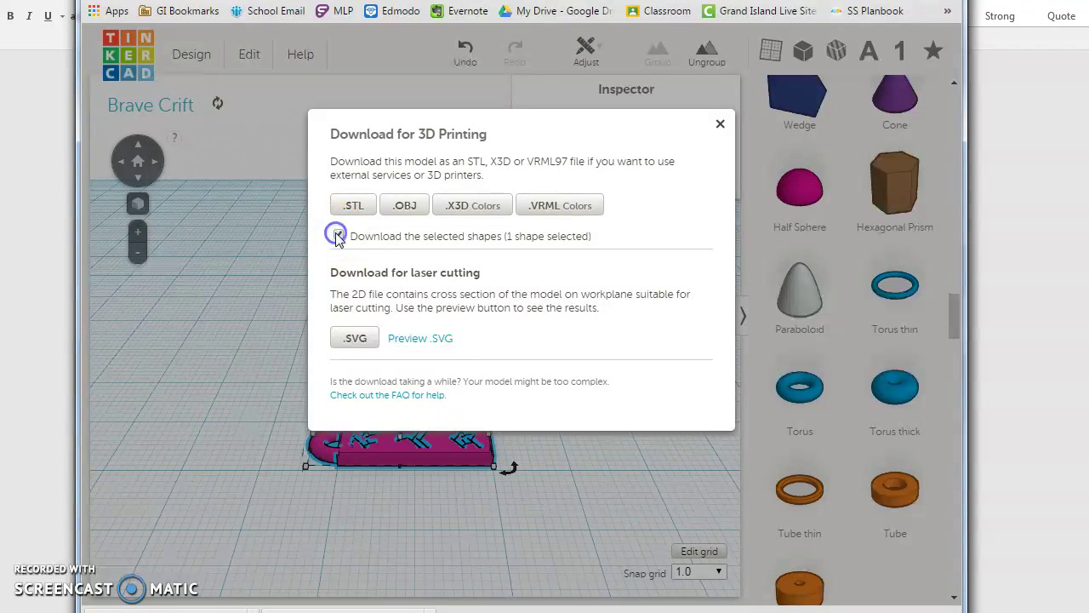
click(356, 207)
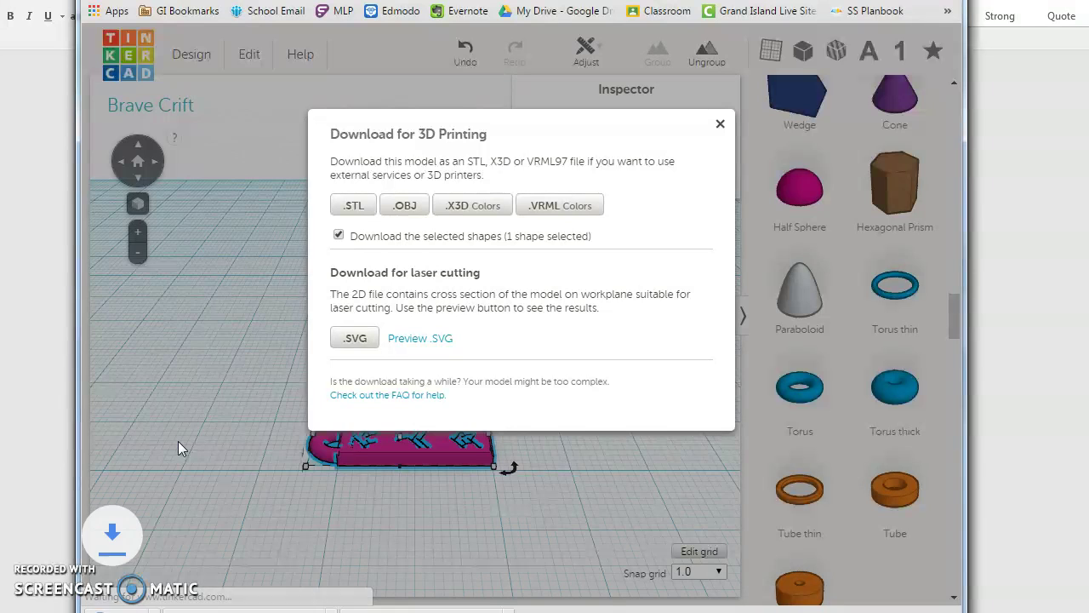
click(253, 408)
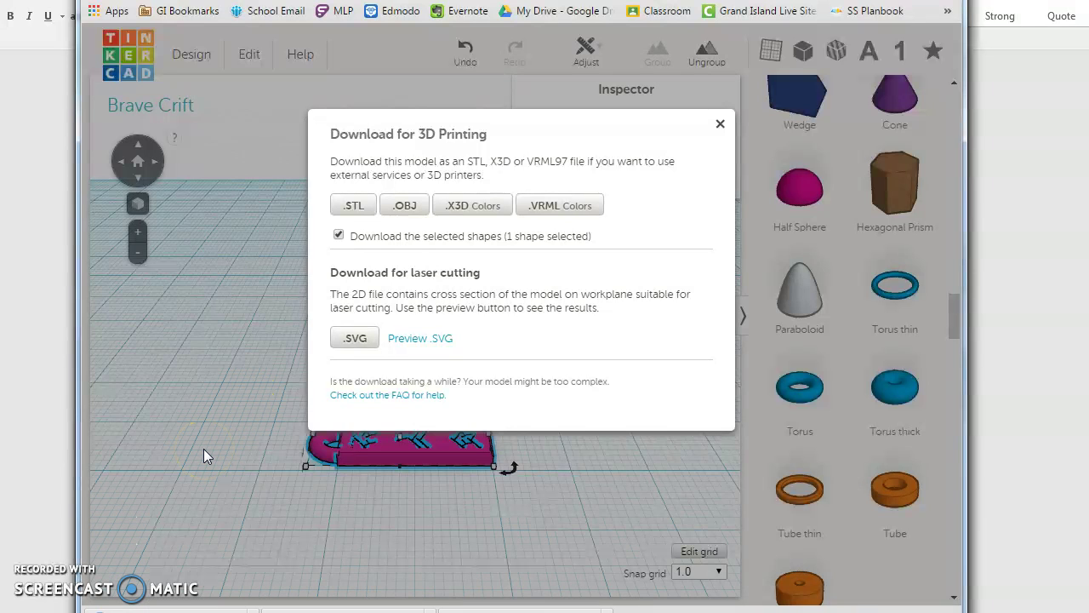